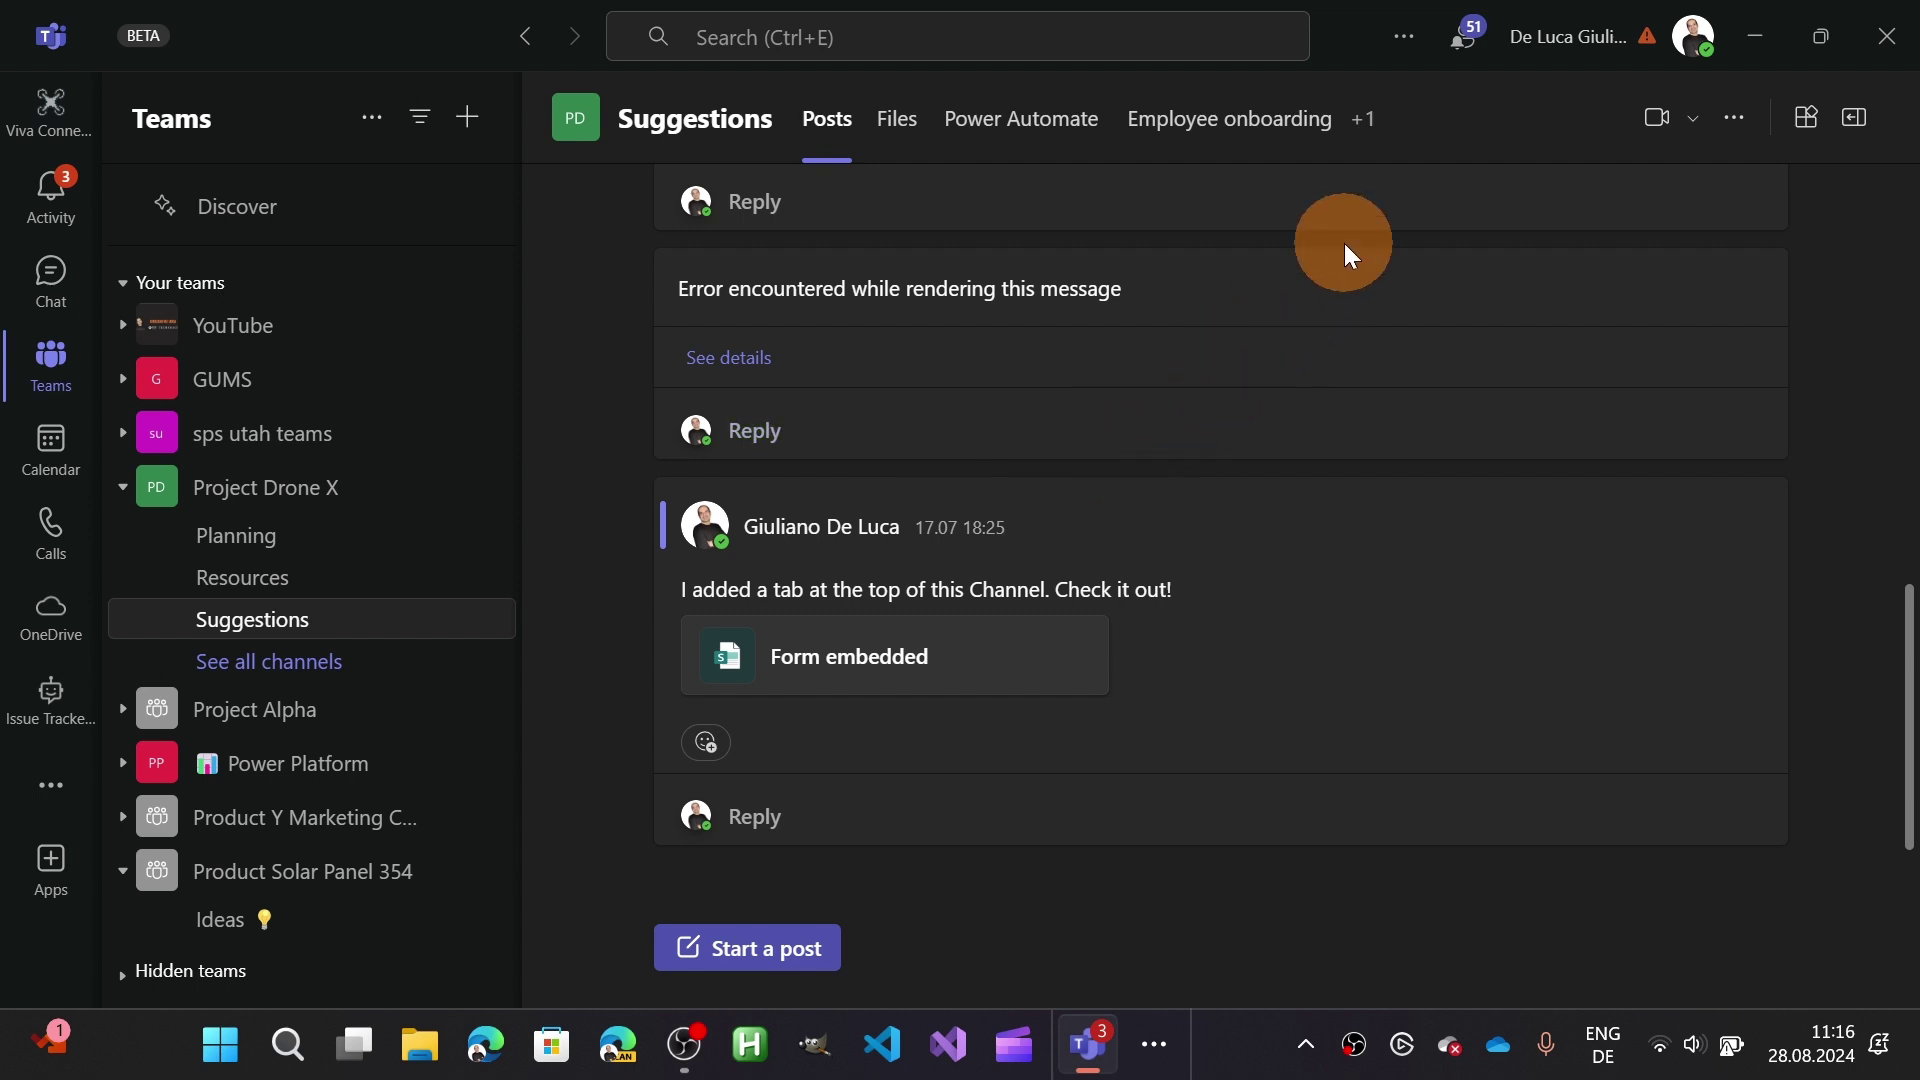
Switch on the 'New chats & channels experience' toggle from Settings and more
click(1405, 35)
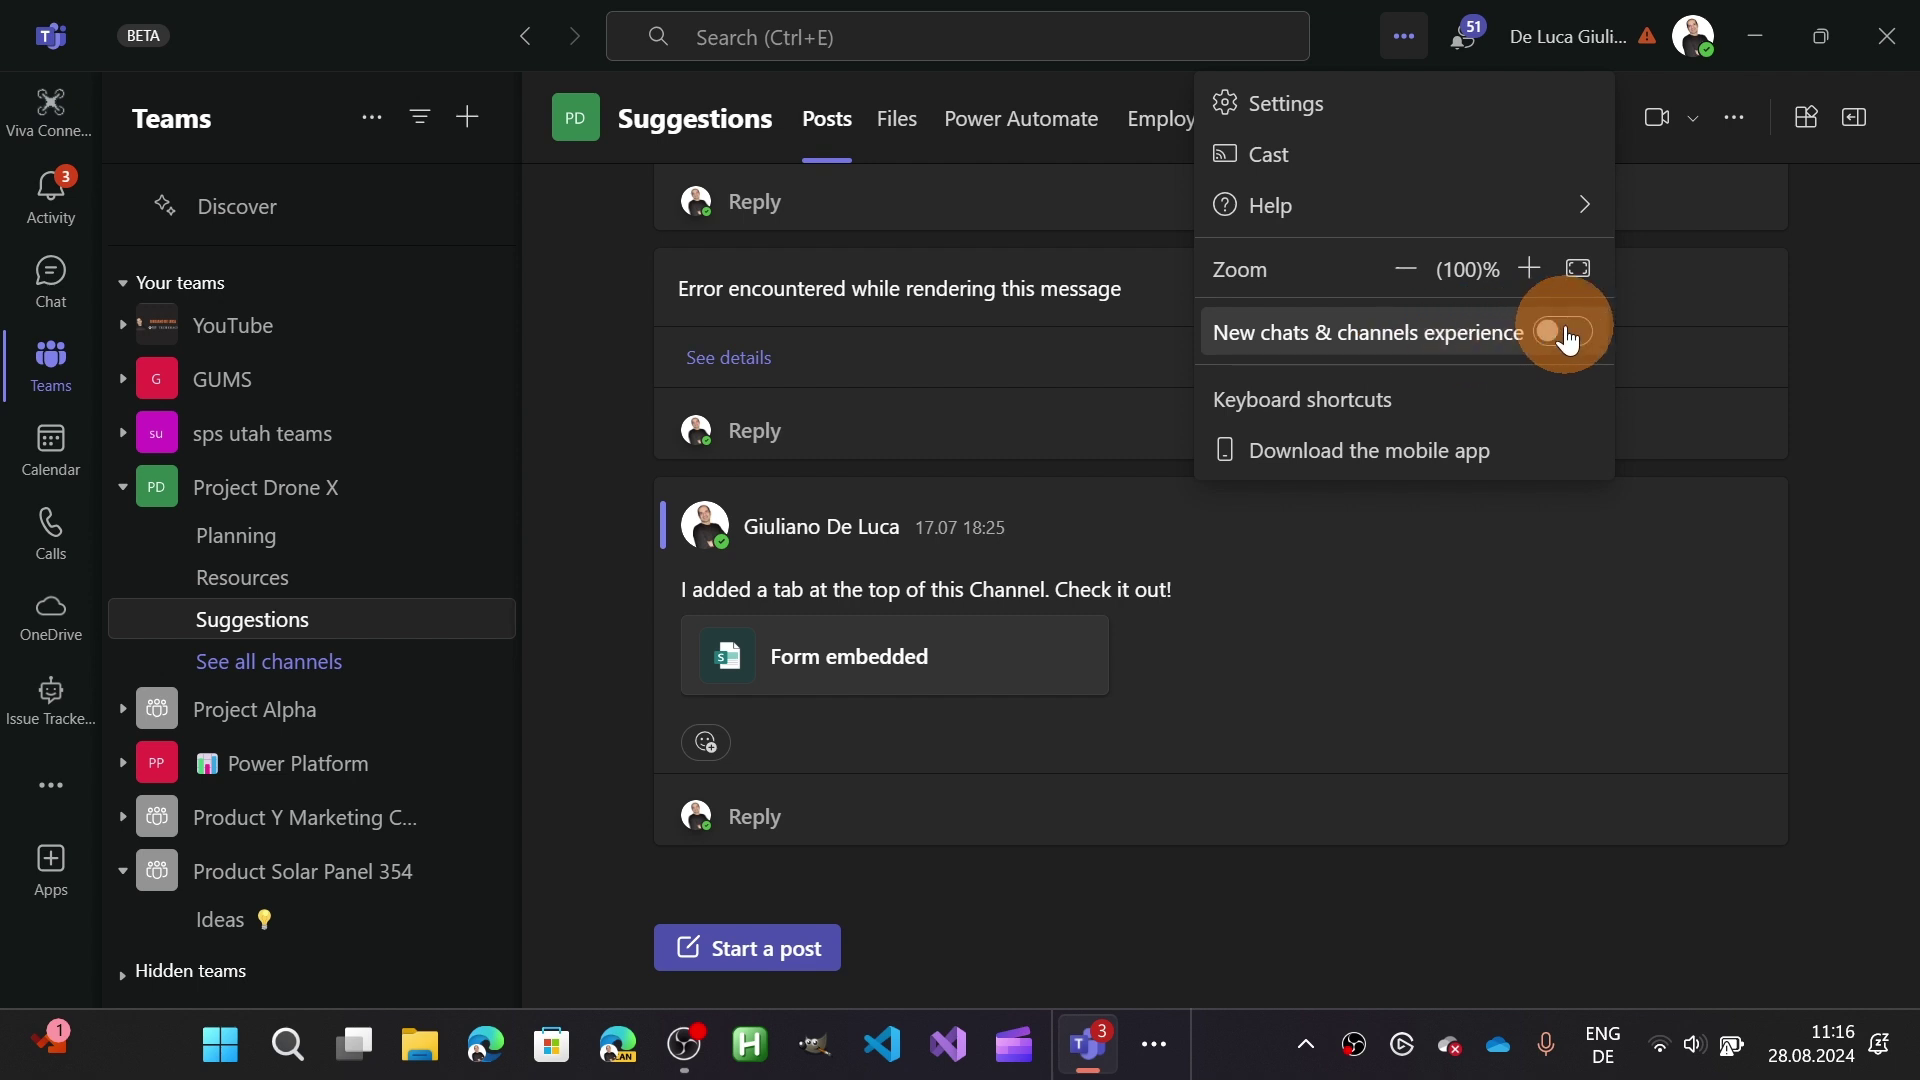
click(1565, 333)
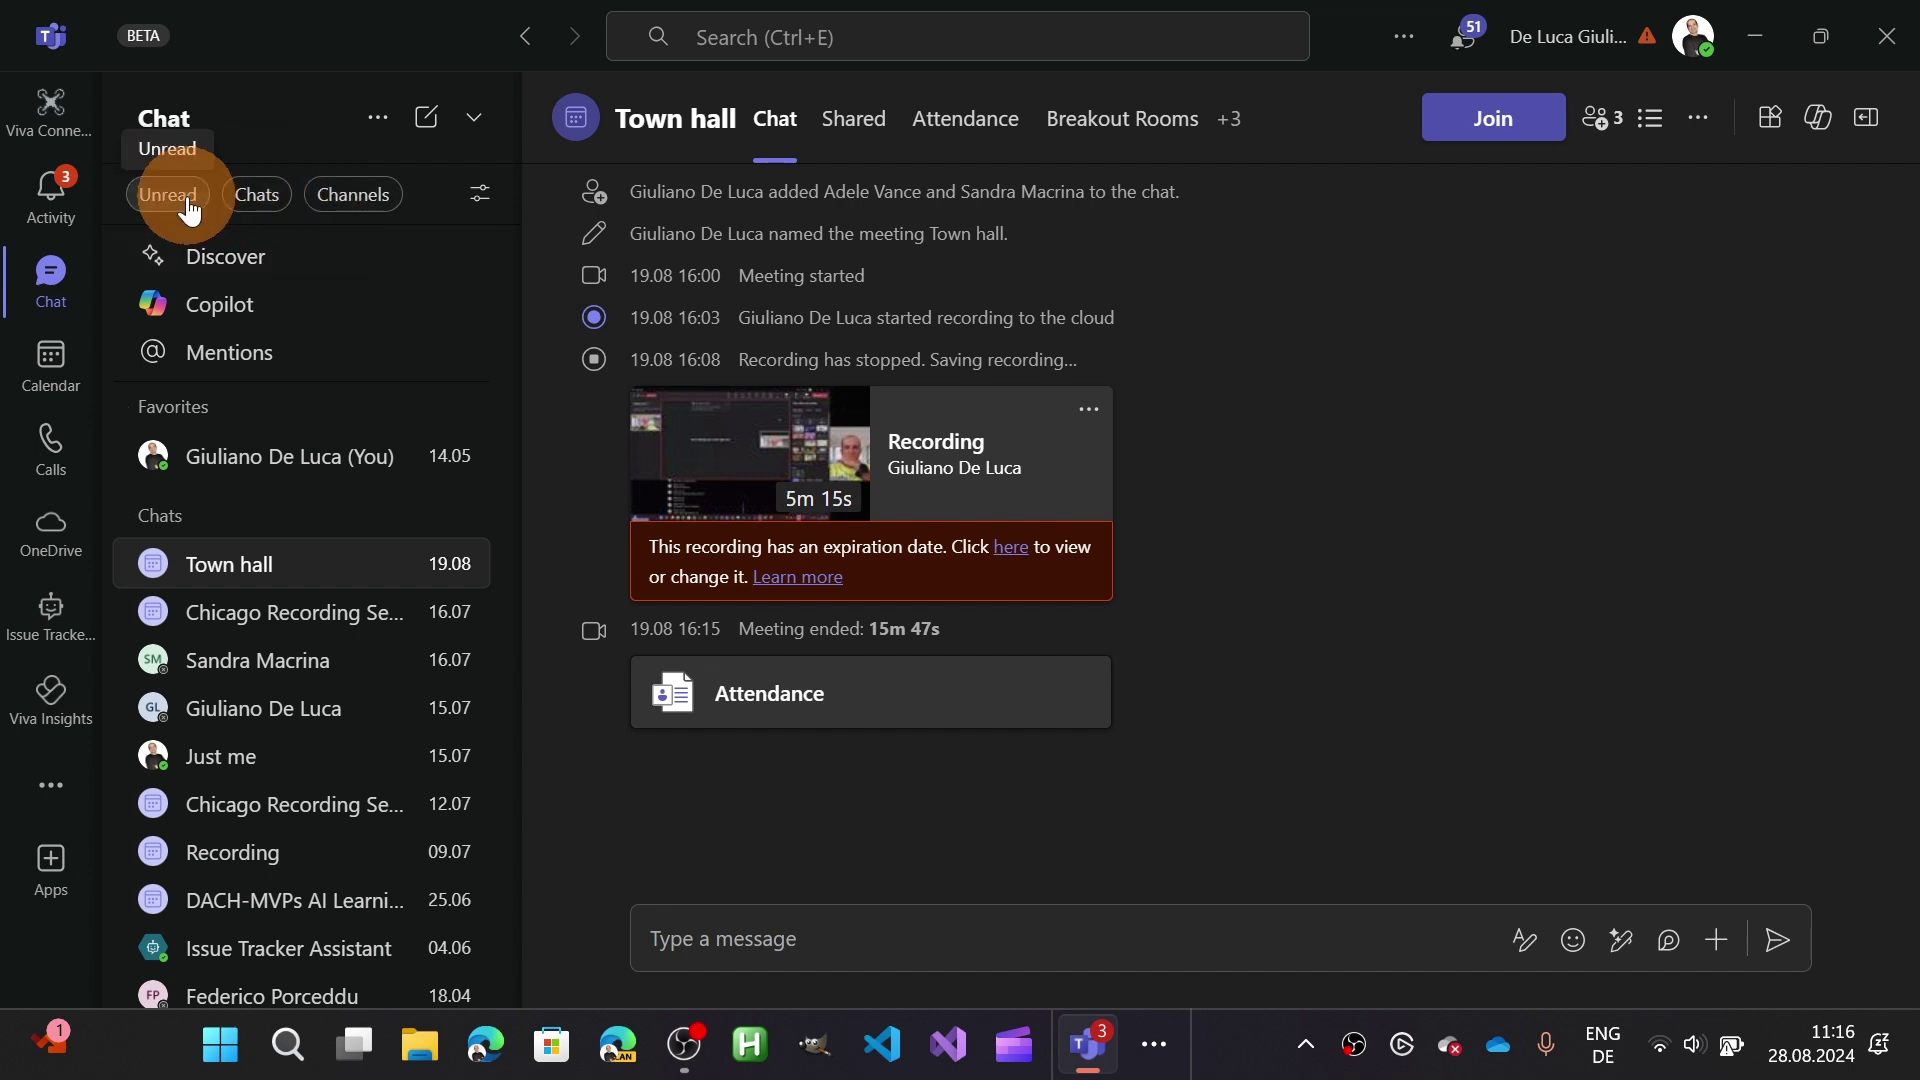
Show and then hide the extra chat filter options in the Chat pane
click(493, 208)
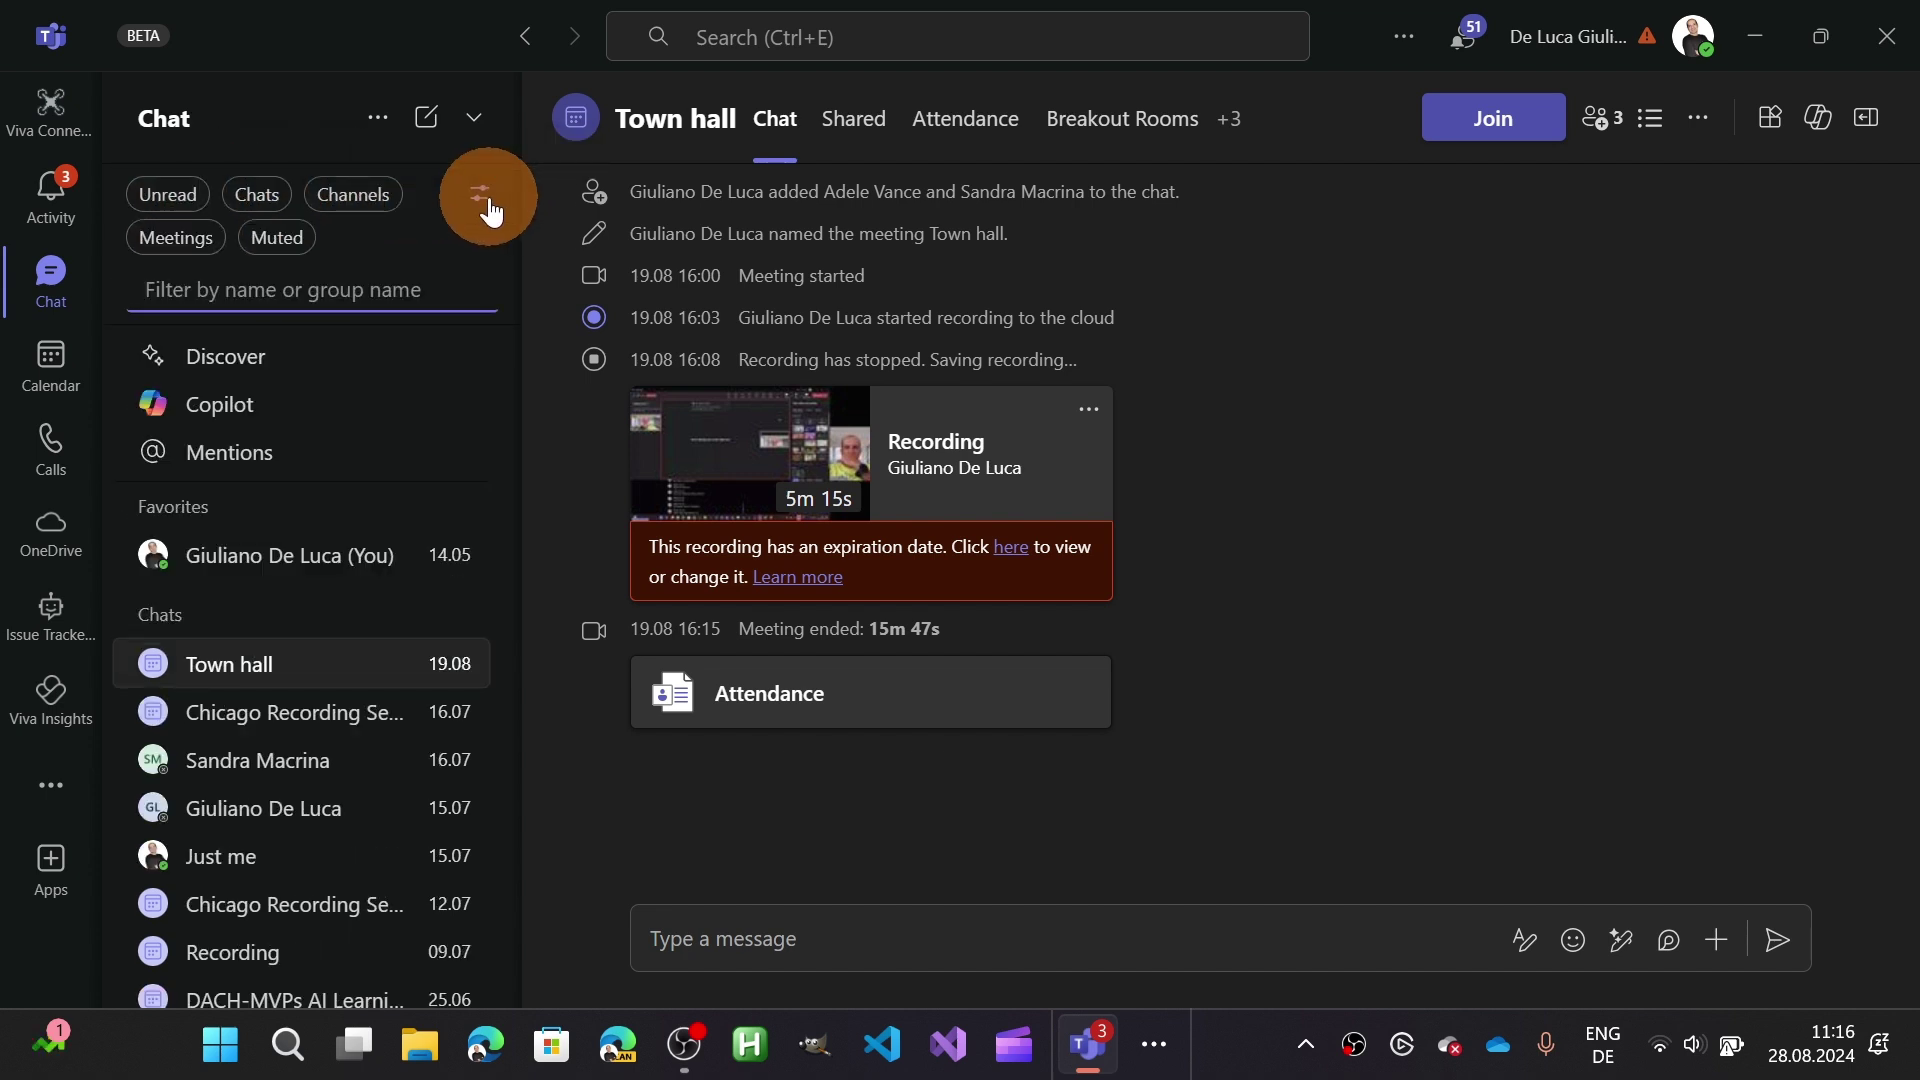
click(493, 208)
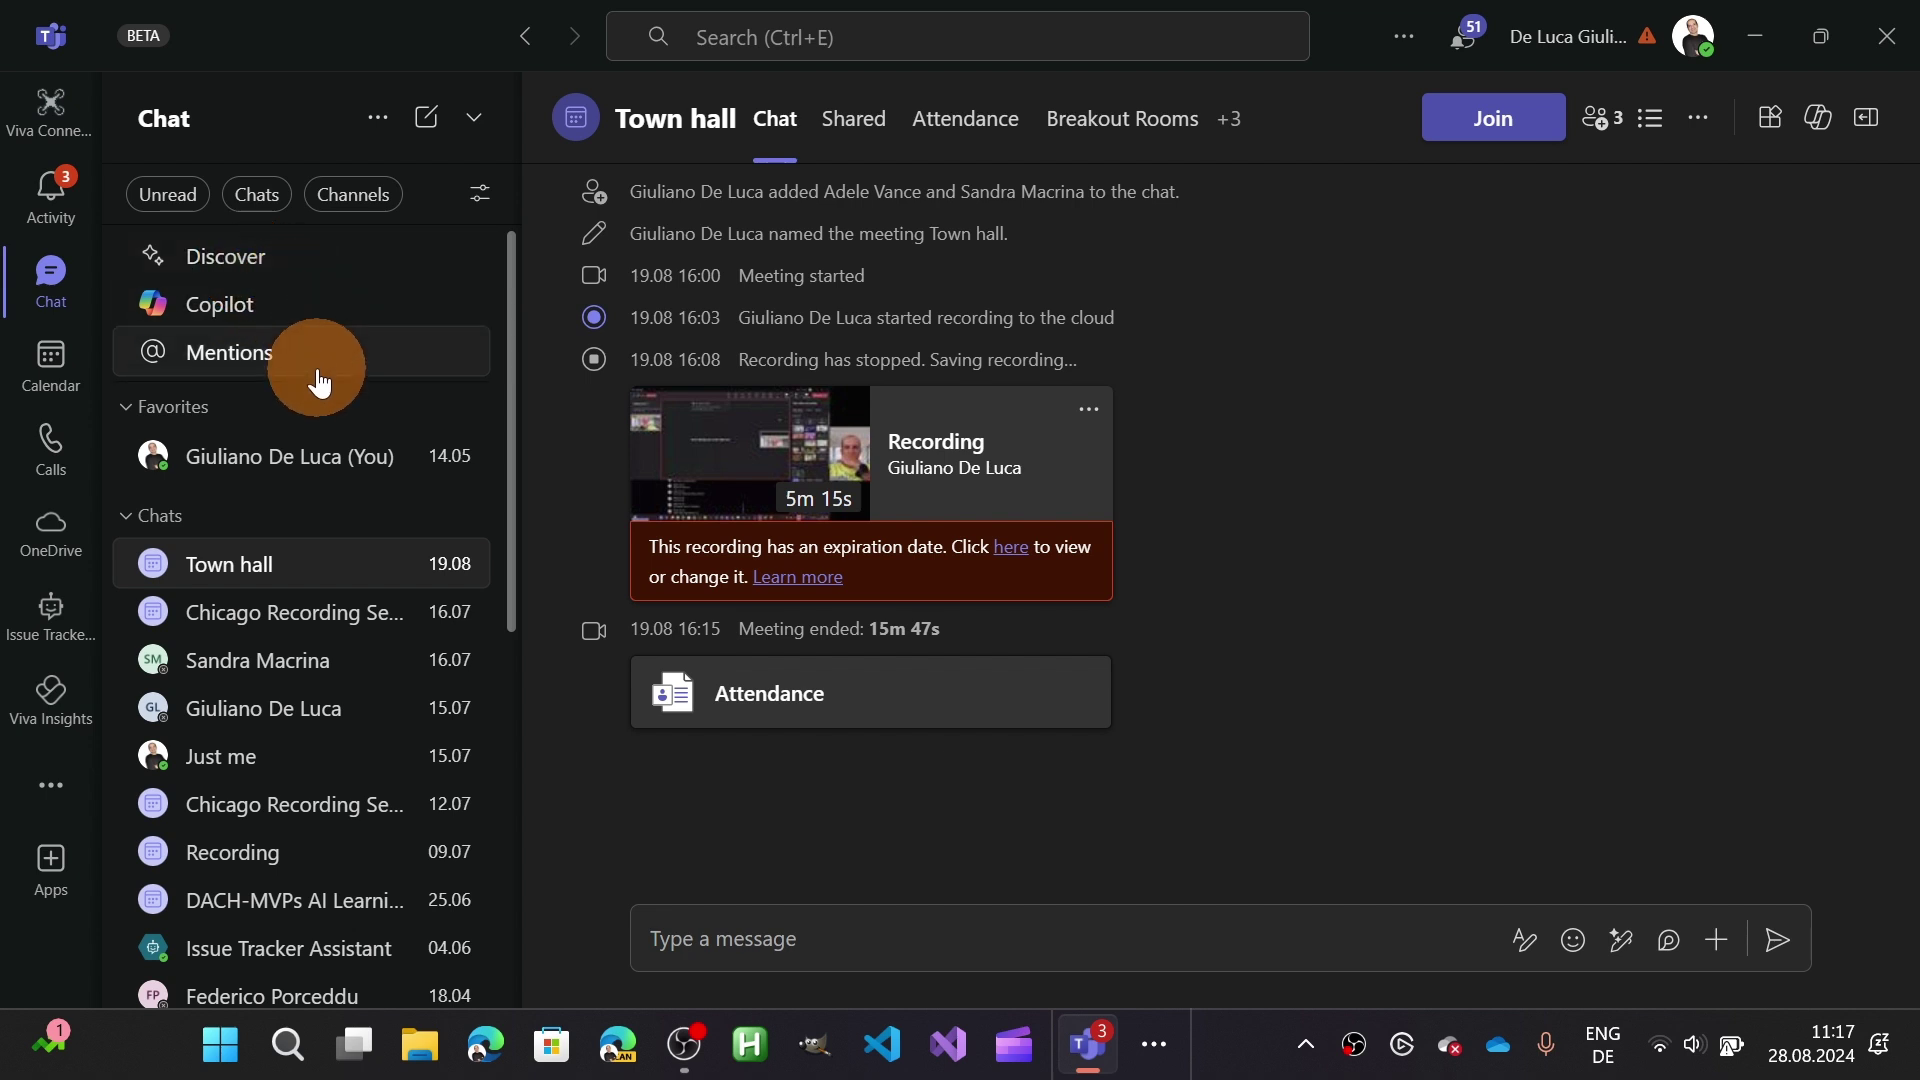
mouse_move(173, 507)
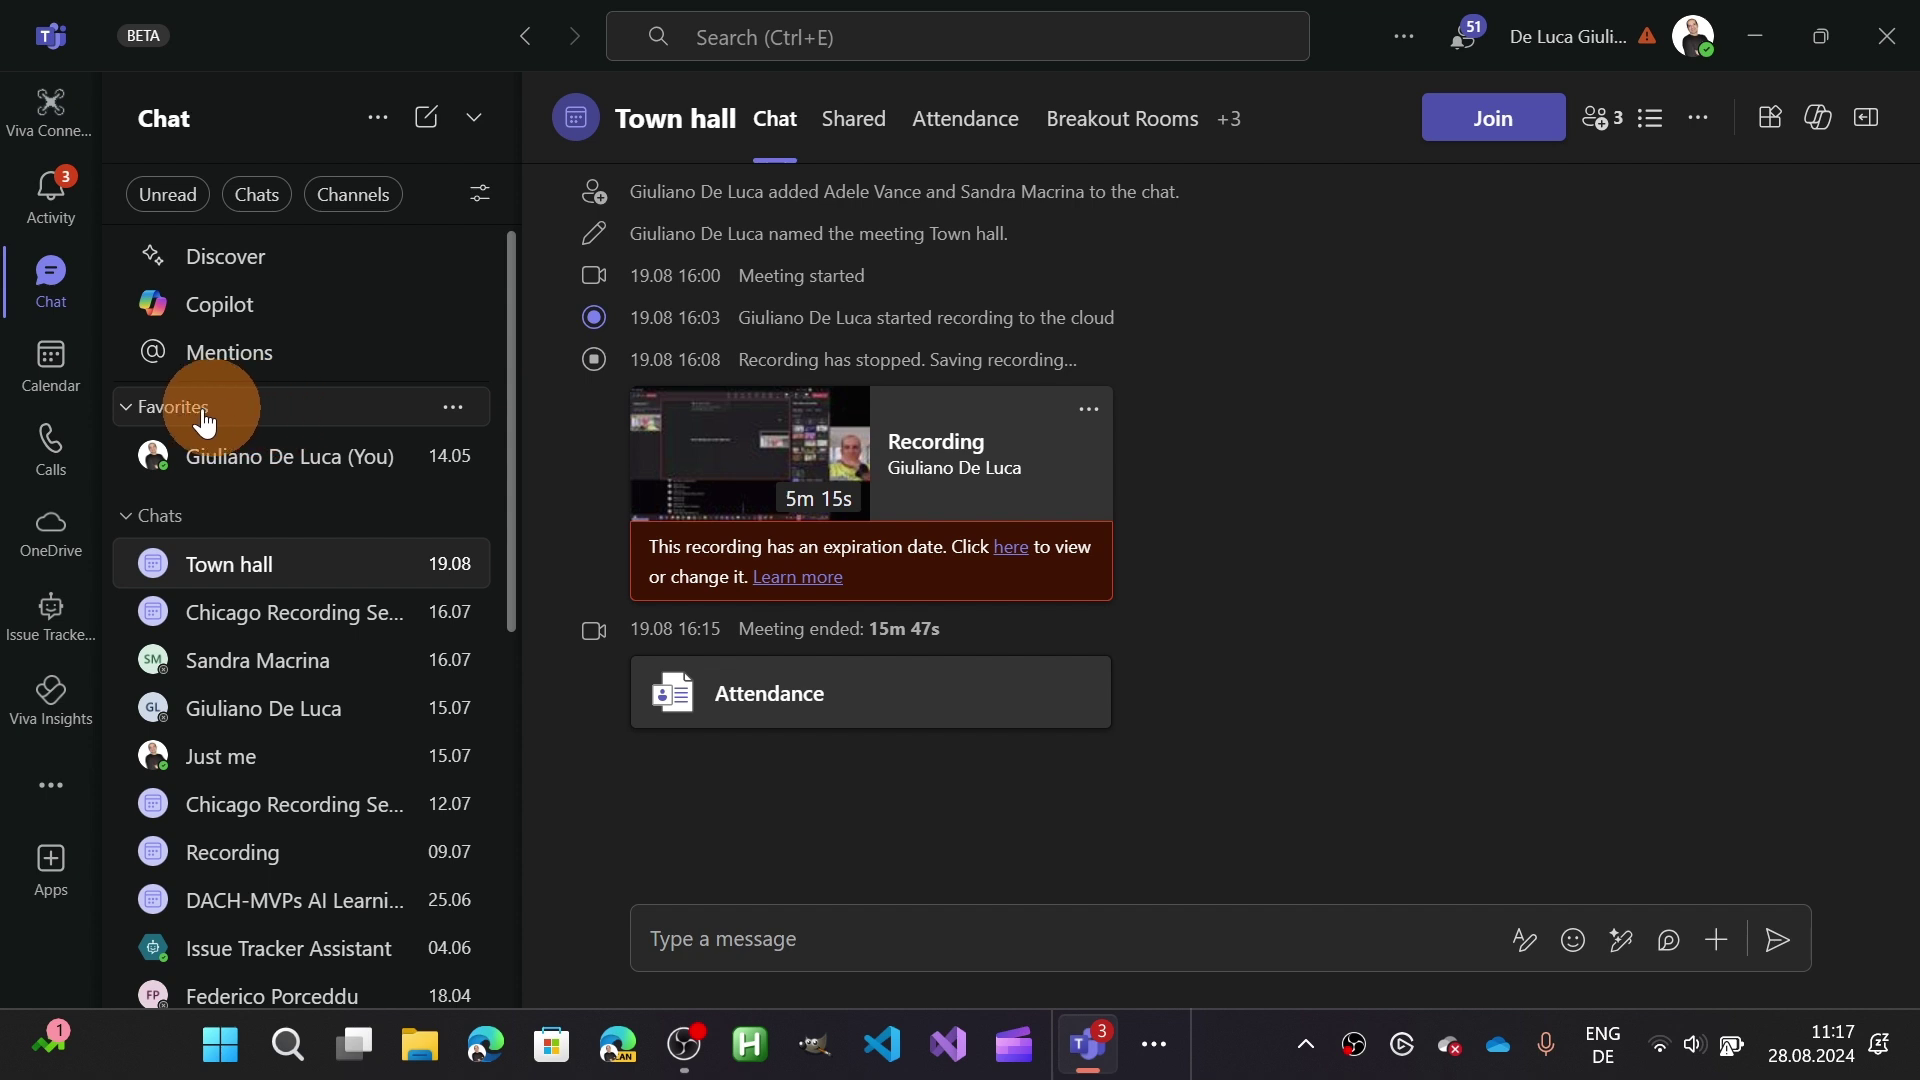
scroll(256, 419, down, 3)
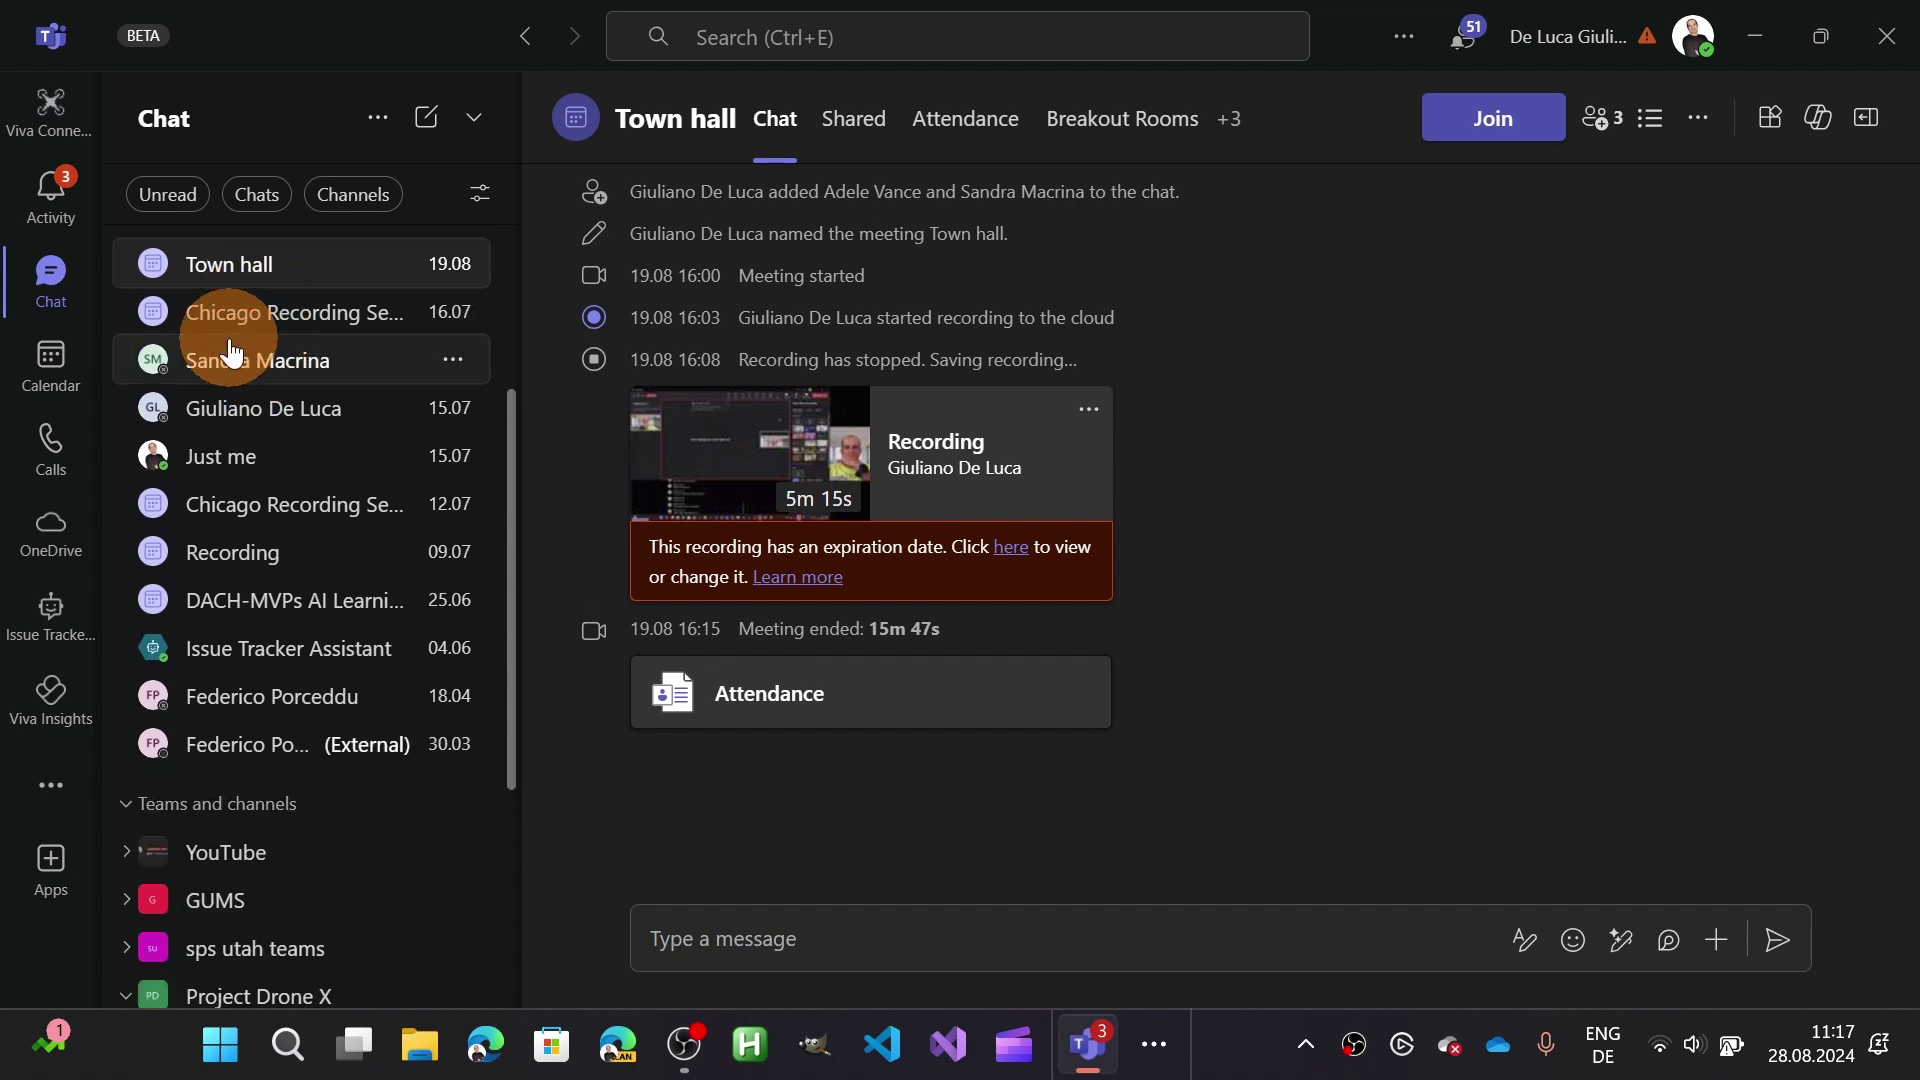
scroll(257, 419, up, 2)
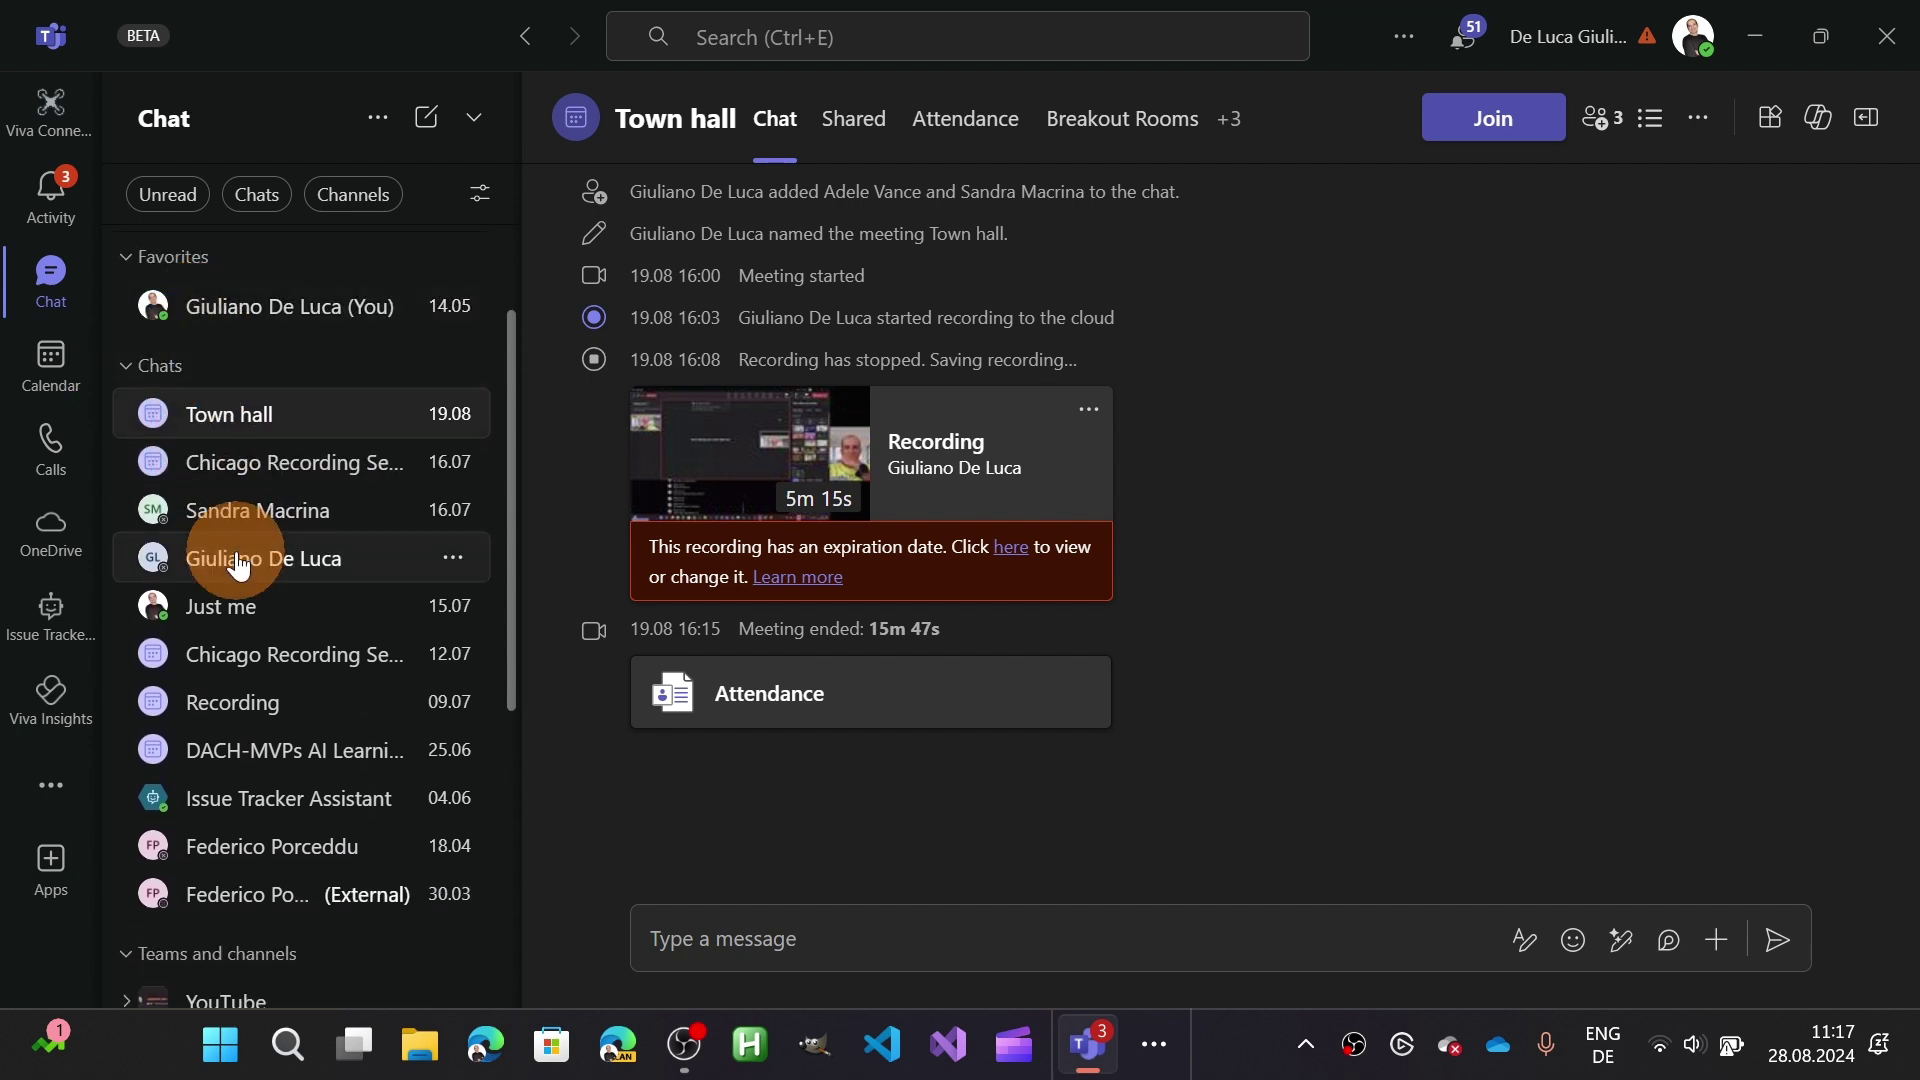
scroll(180, 495, down, 3)
scroll(211, 600, down, 1)
scroll(229, 664, down, 3)
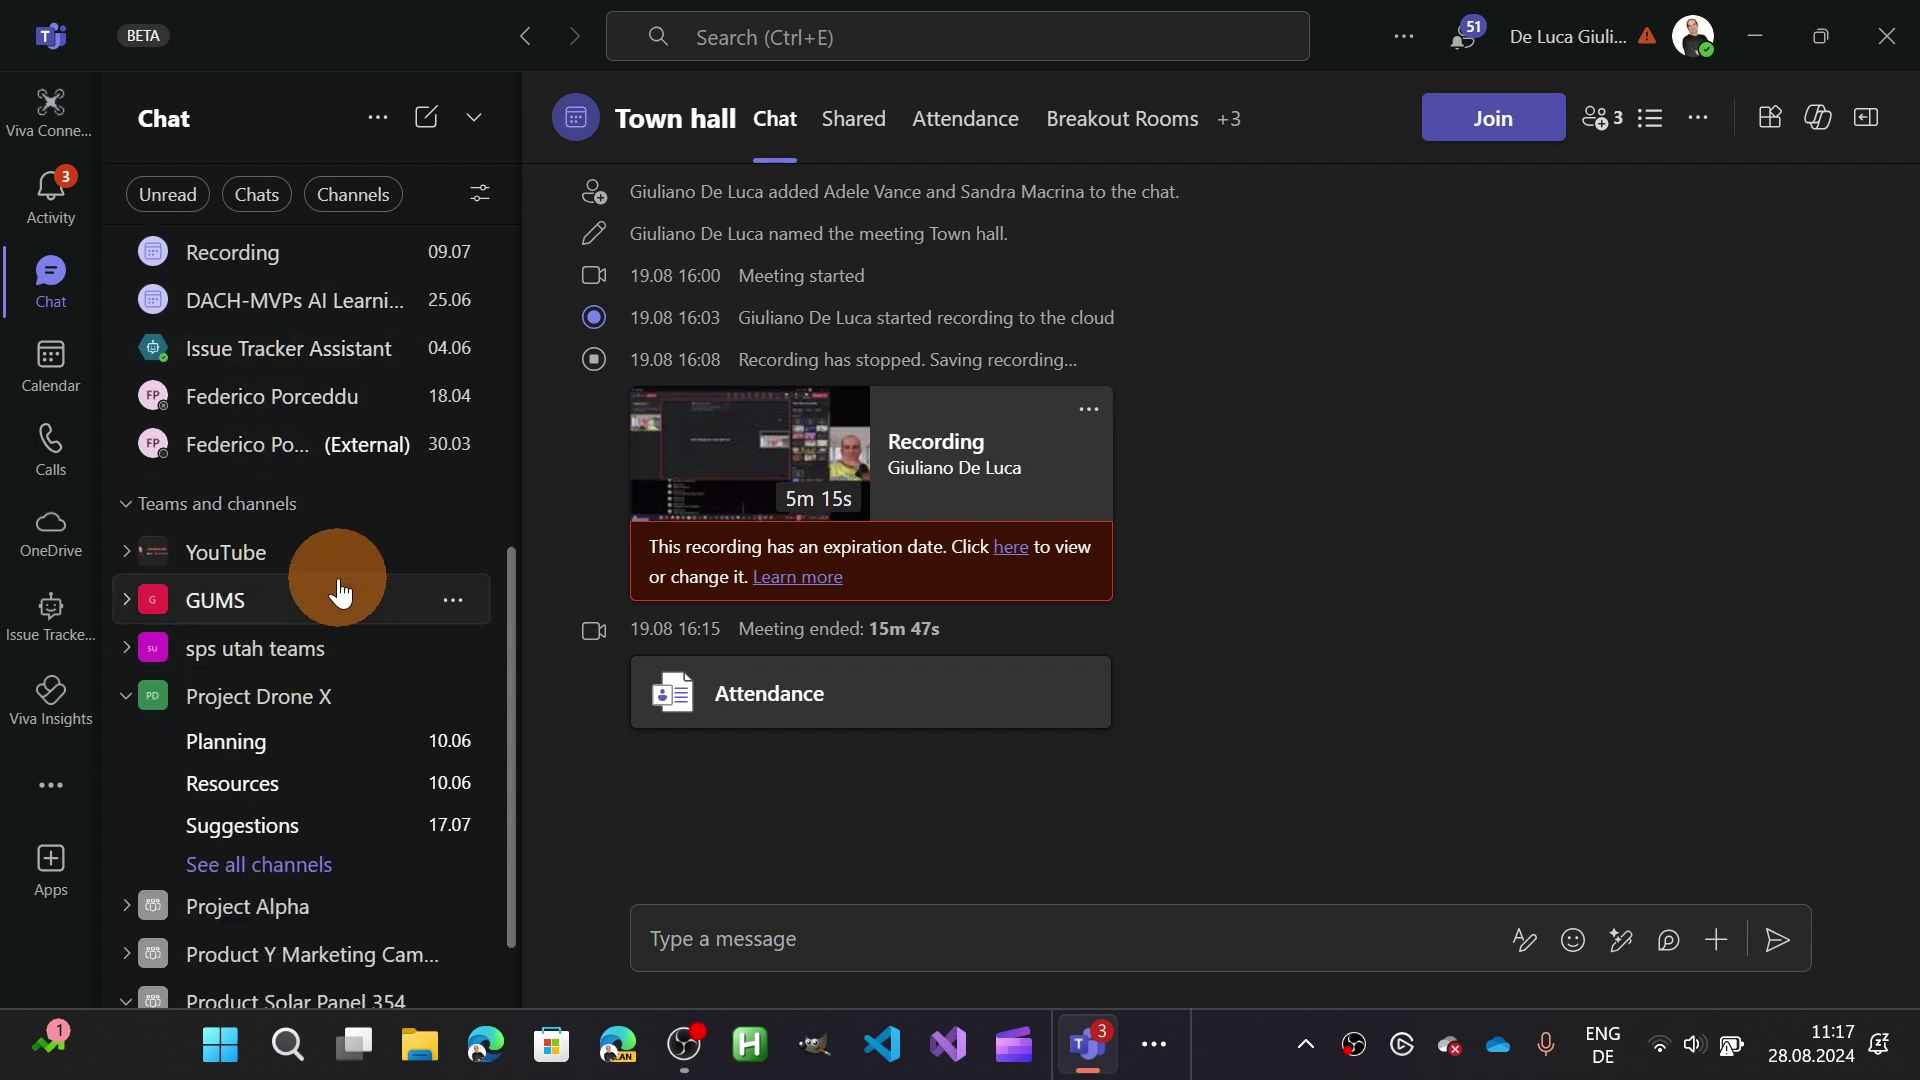
scroll(350, 622, down, 2)
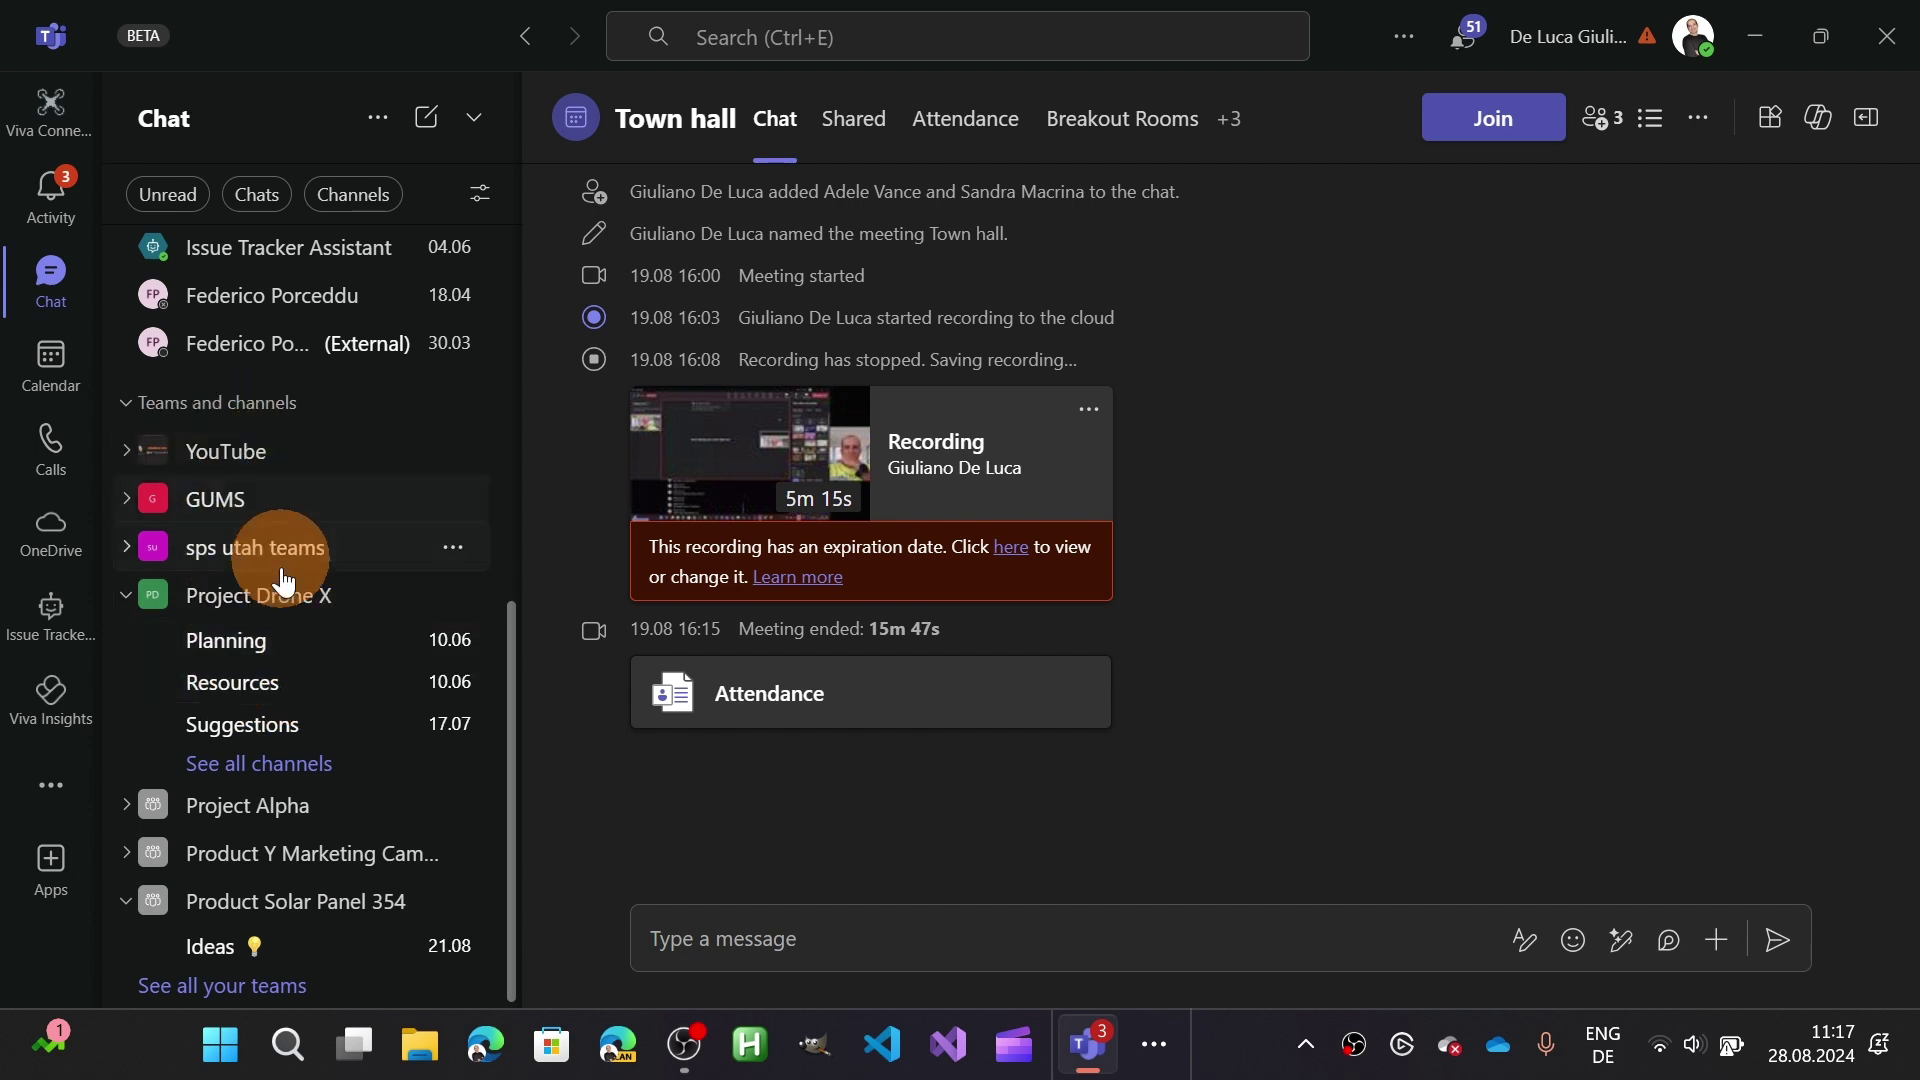
scroll(288, 648, up, 3)
scroll(226, 645, up, 3)
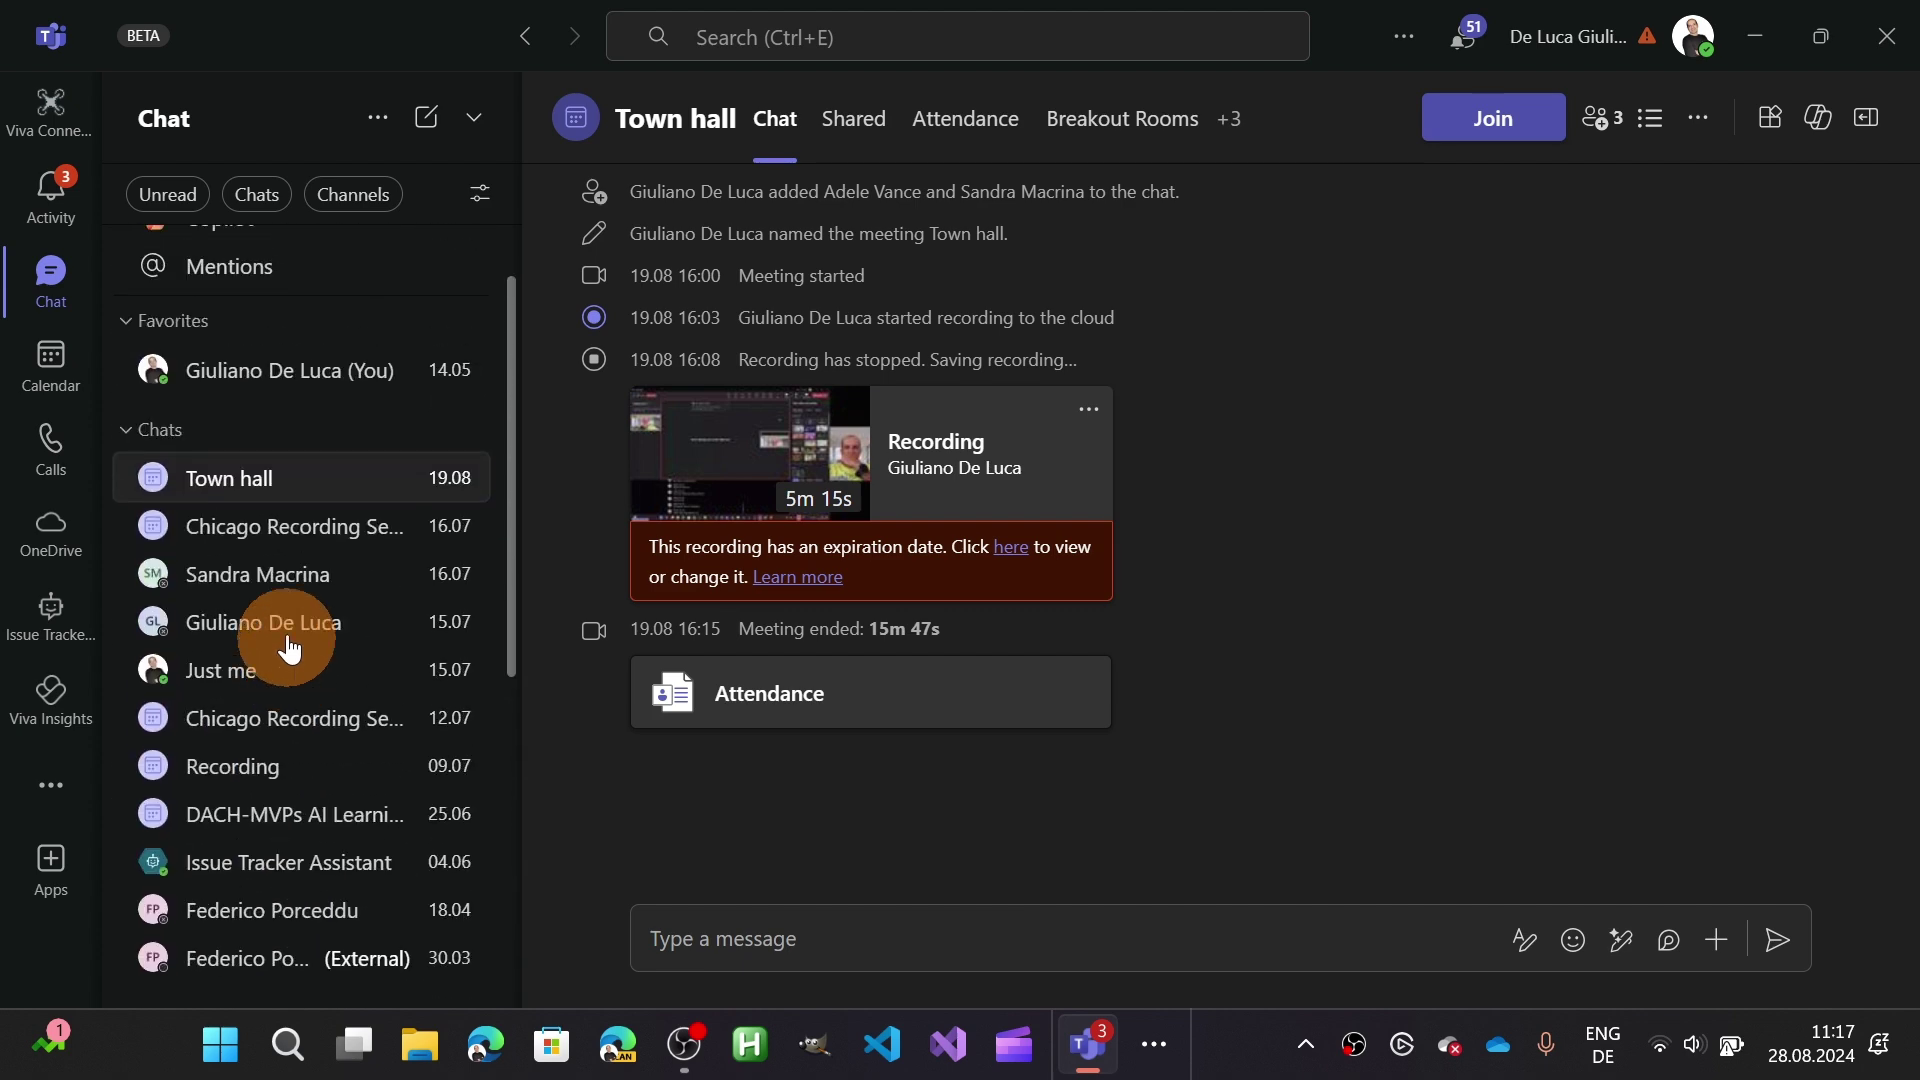
scroll(285, 509, up, 2)
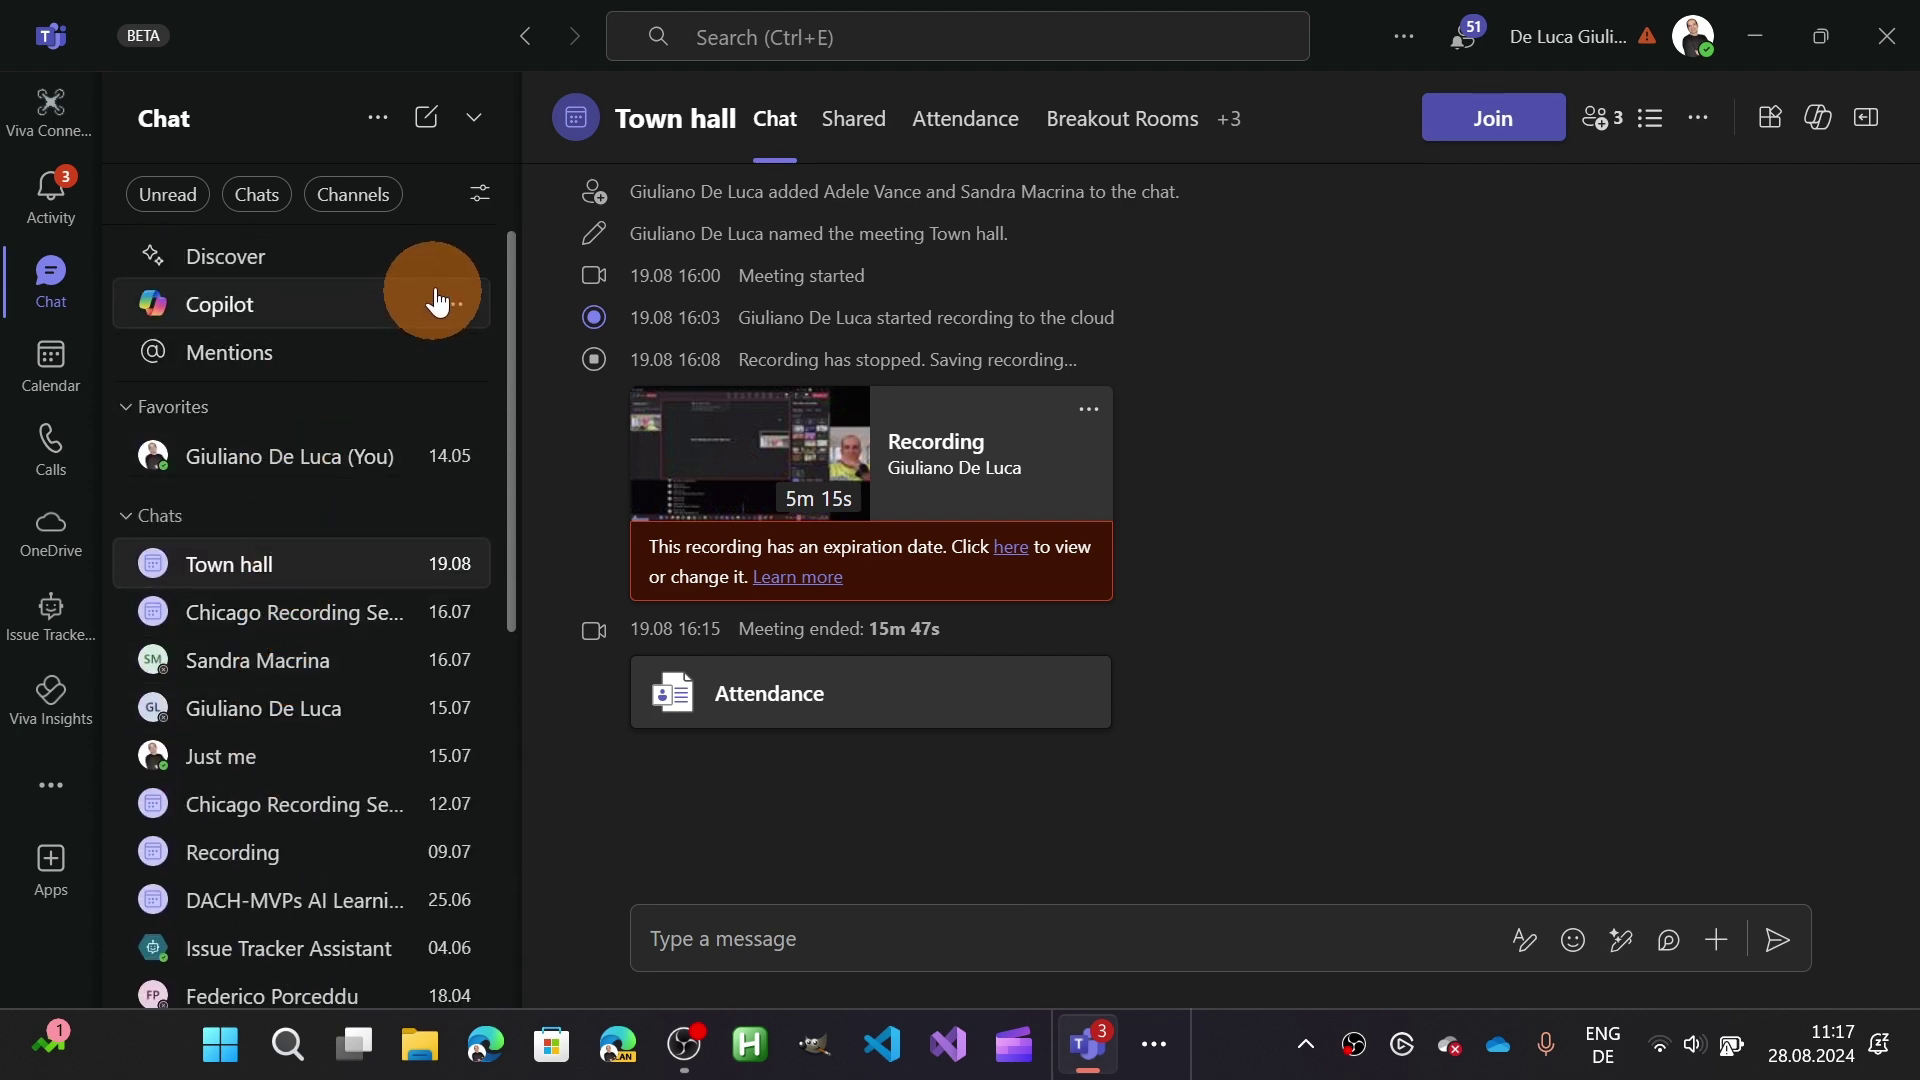
Create a new chat list section named 'Team Mates' from the New message chevron menu
click(478, 123)
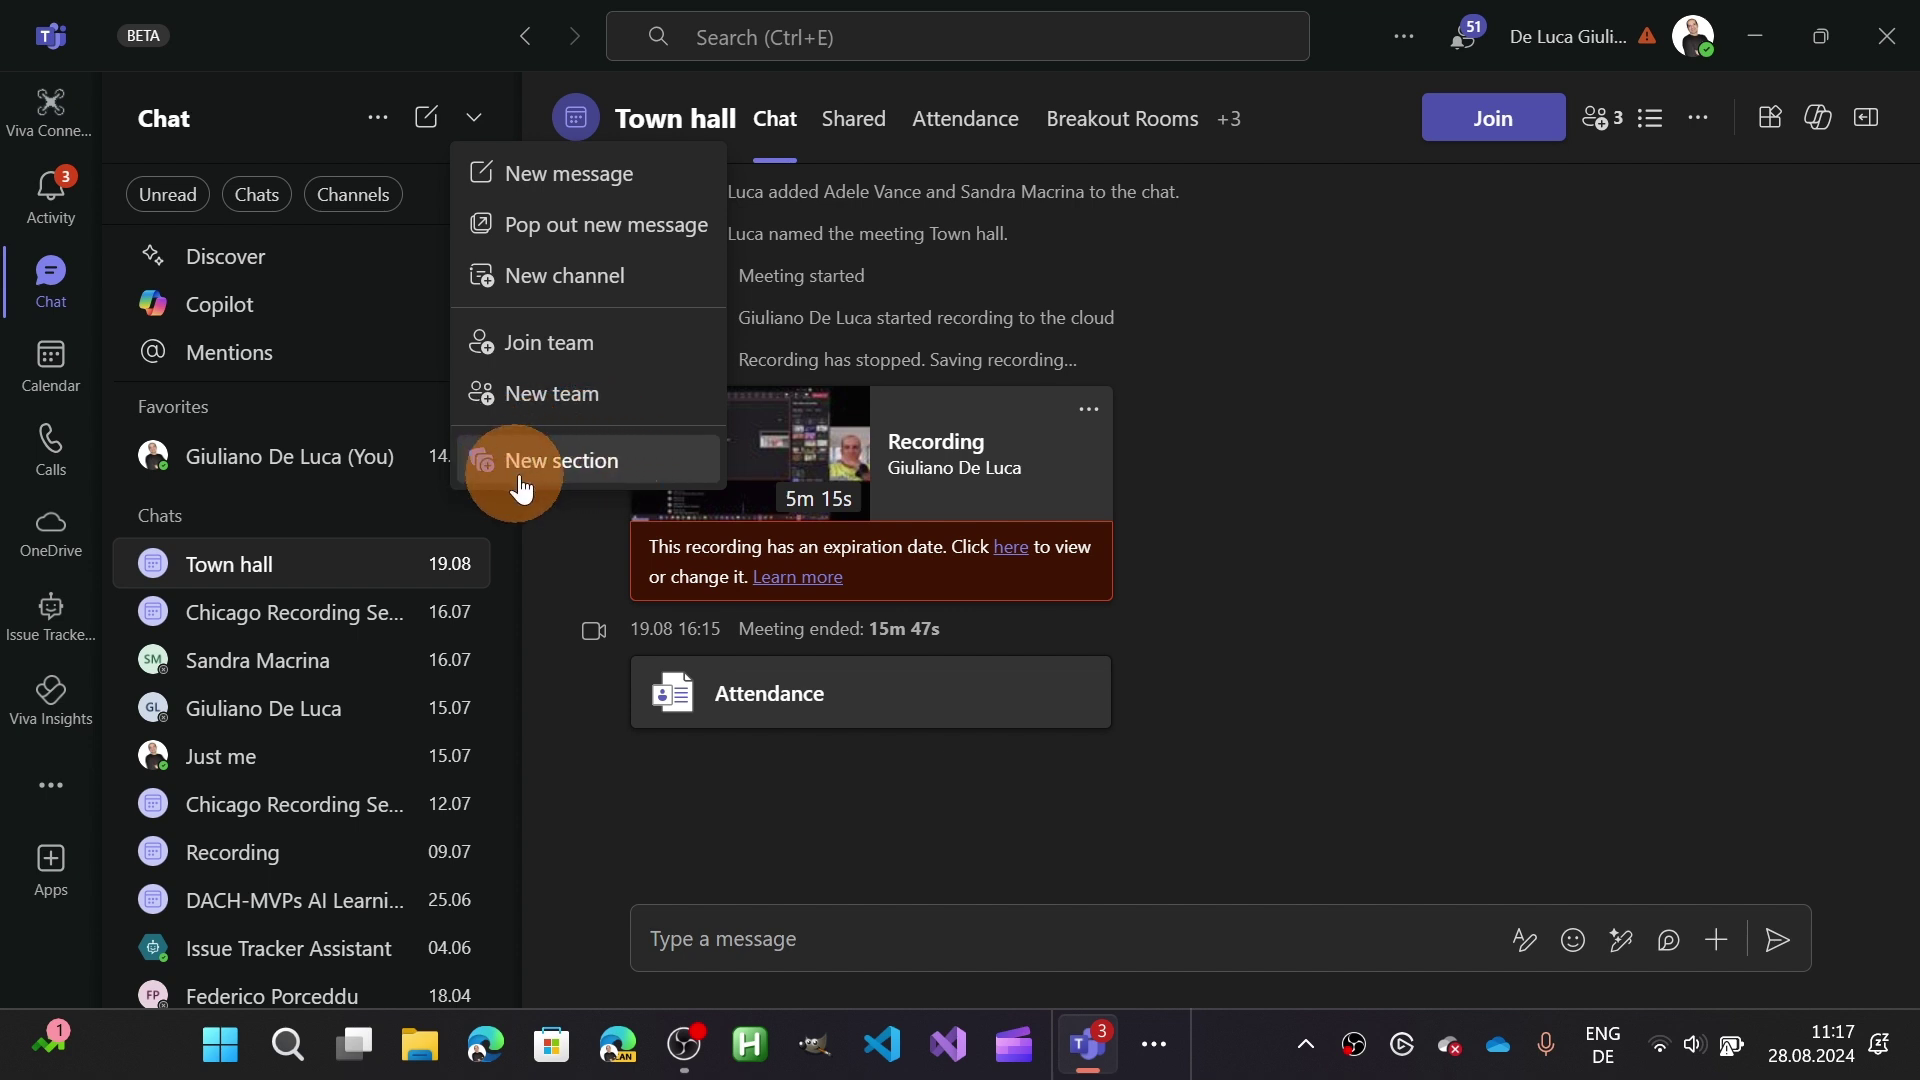
click(535, 459)
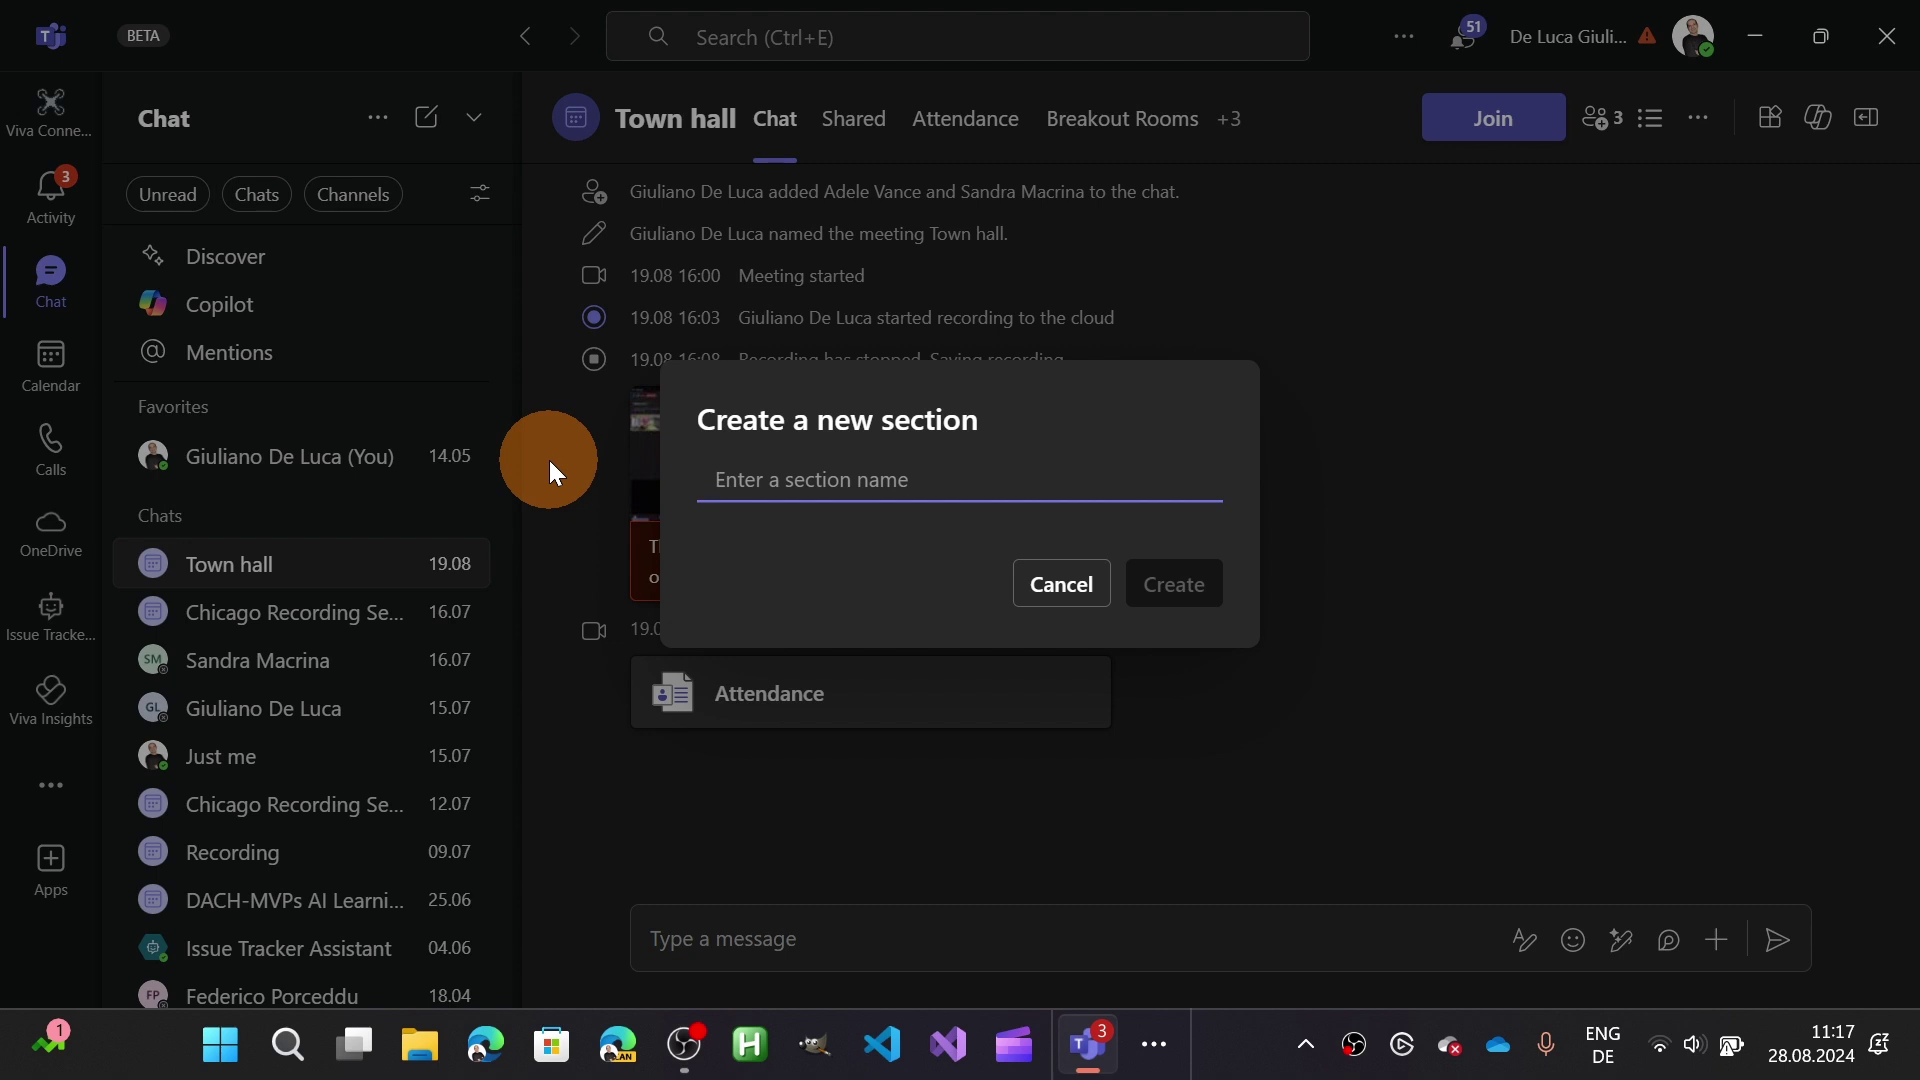
text(Team Mates)
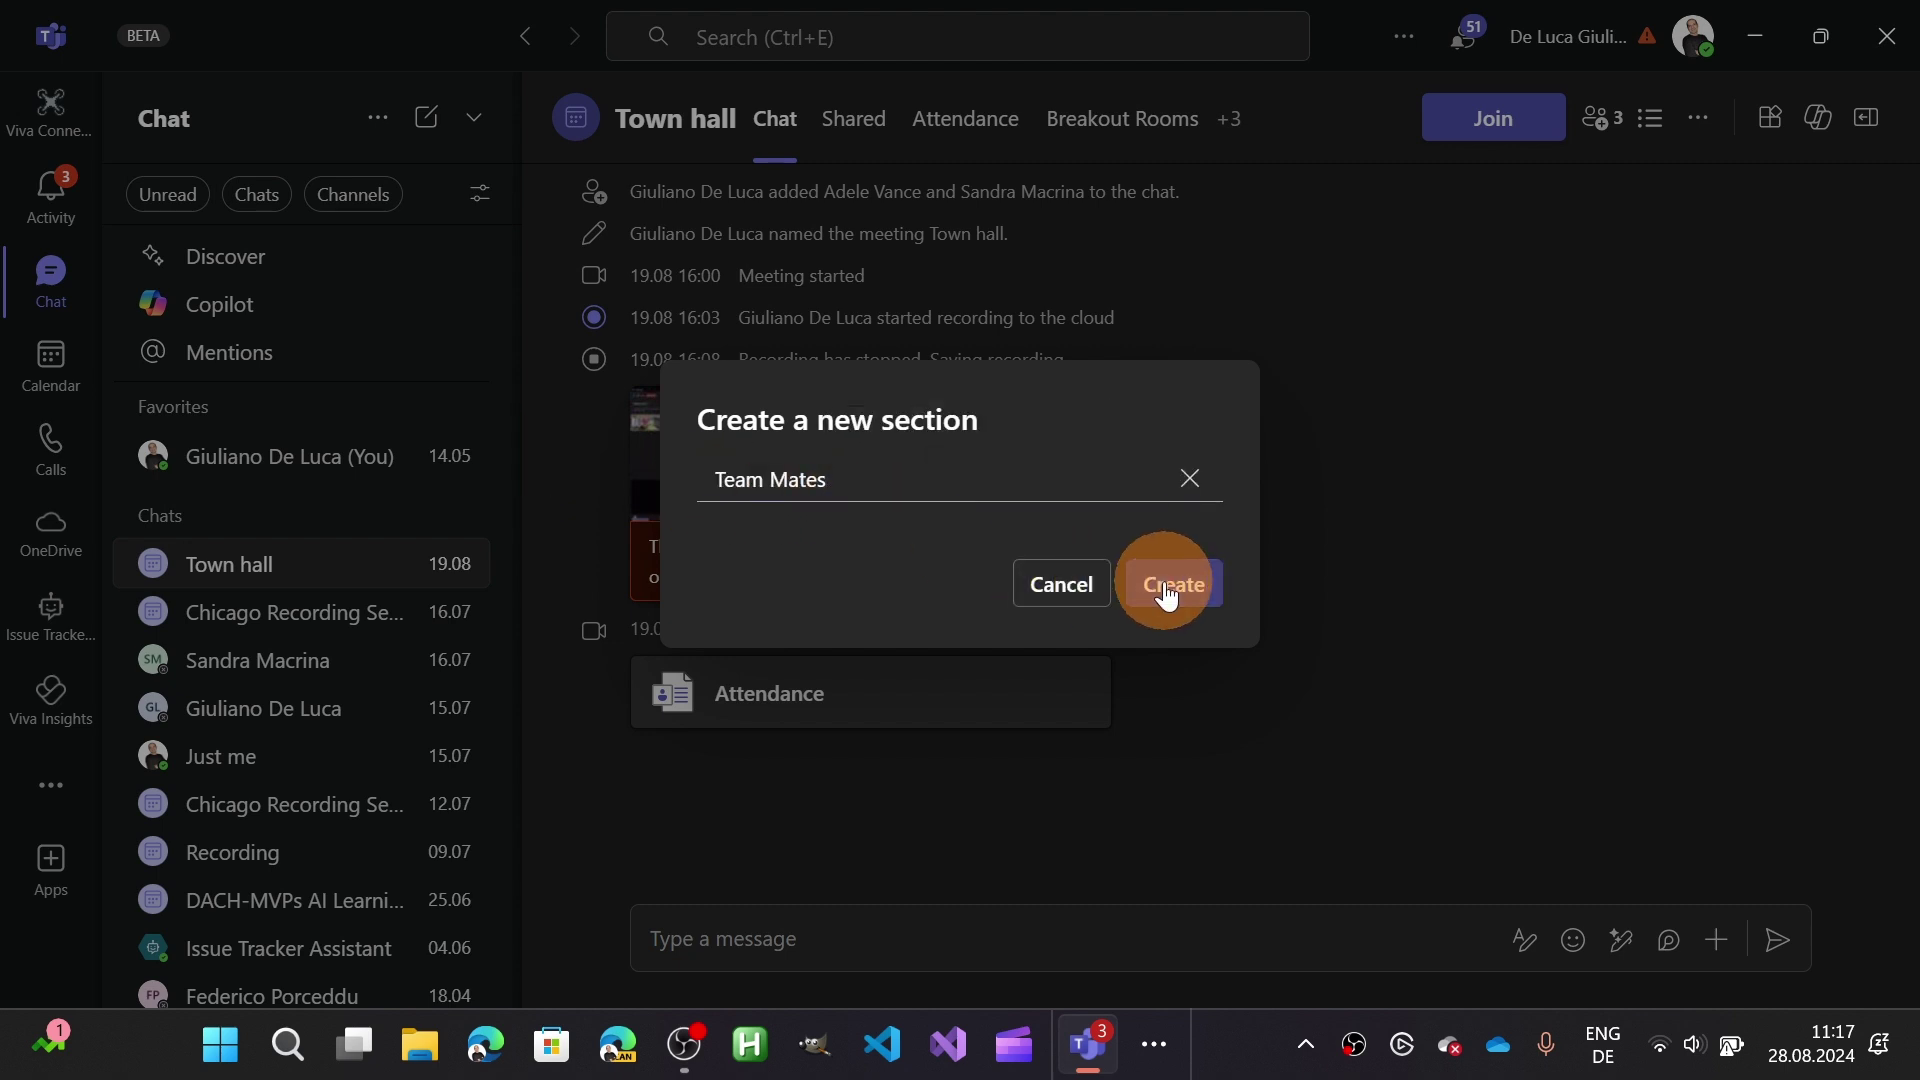
click(1173, 584)
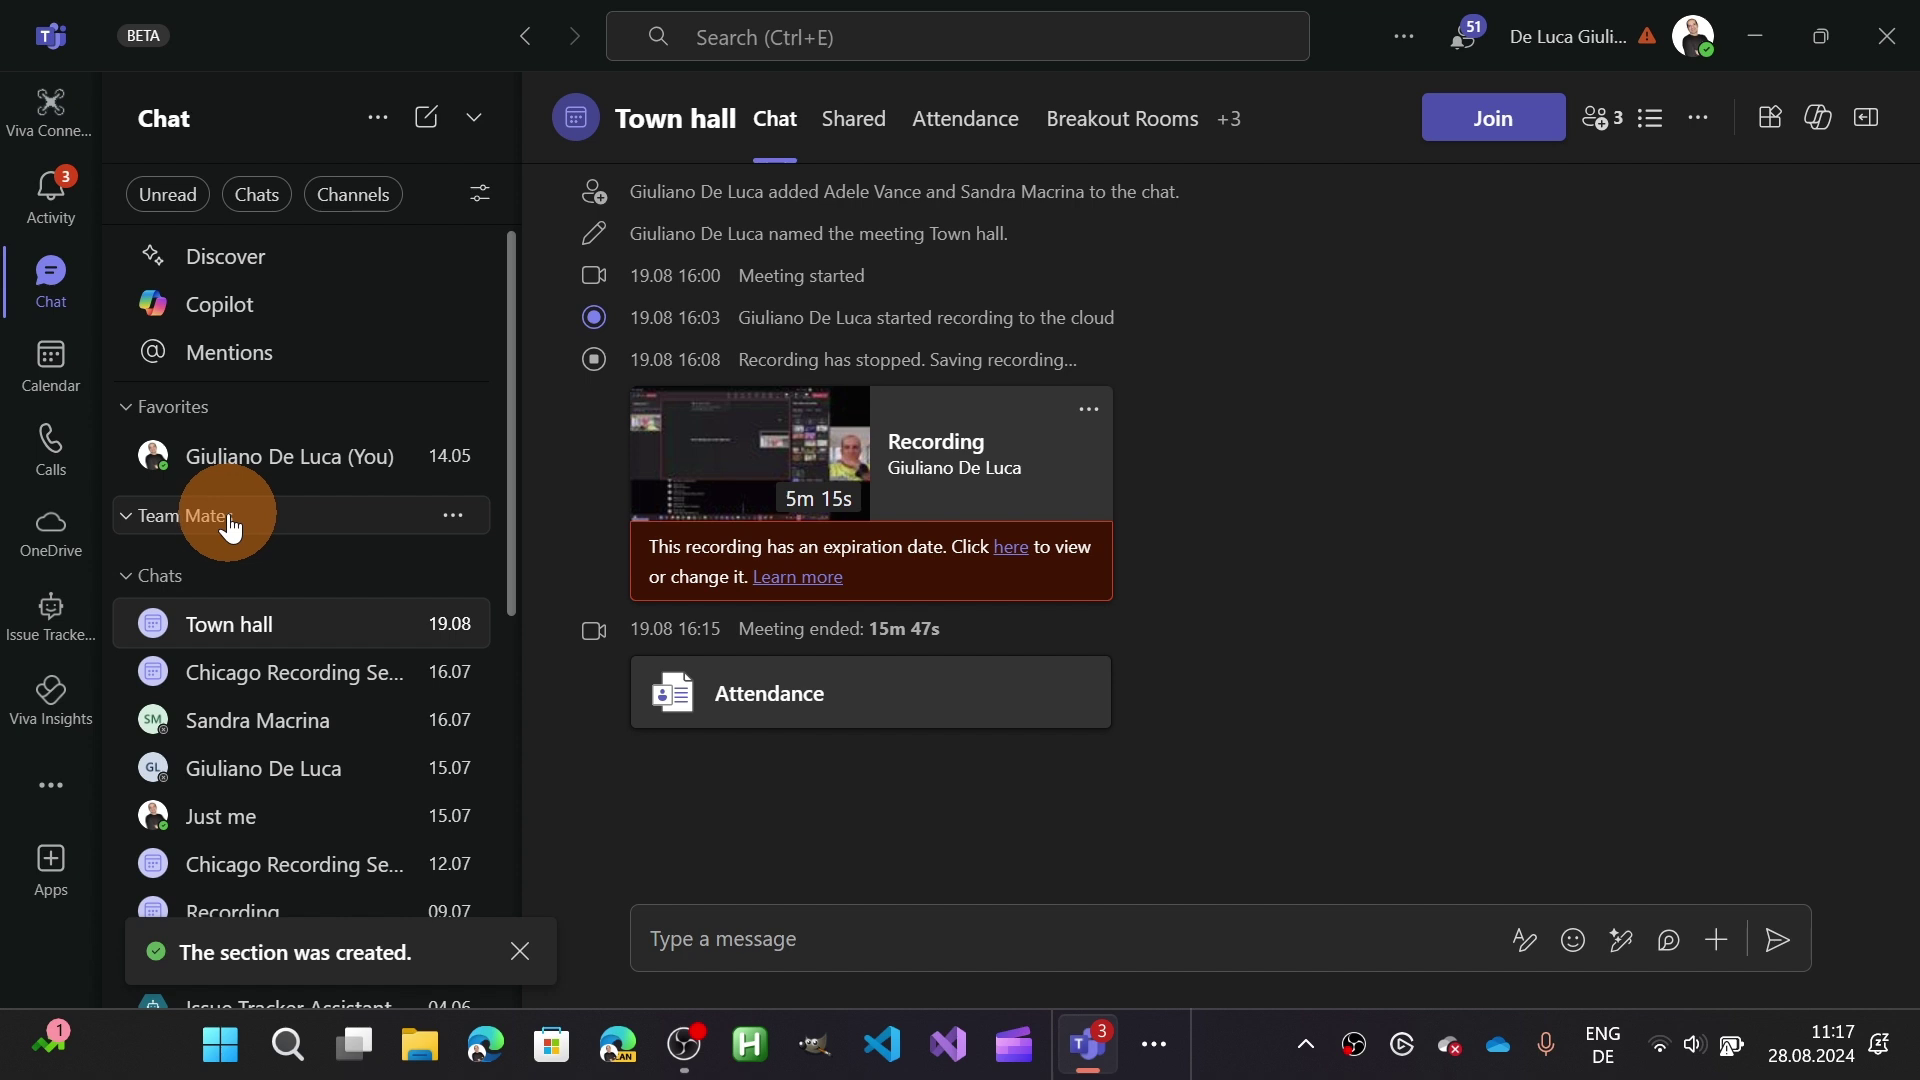
scroll(212, 526, down, 2)
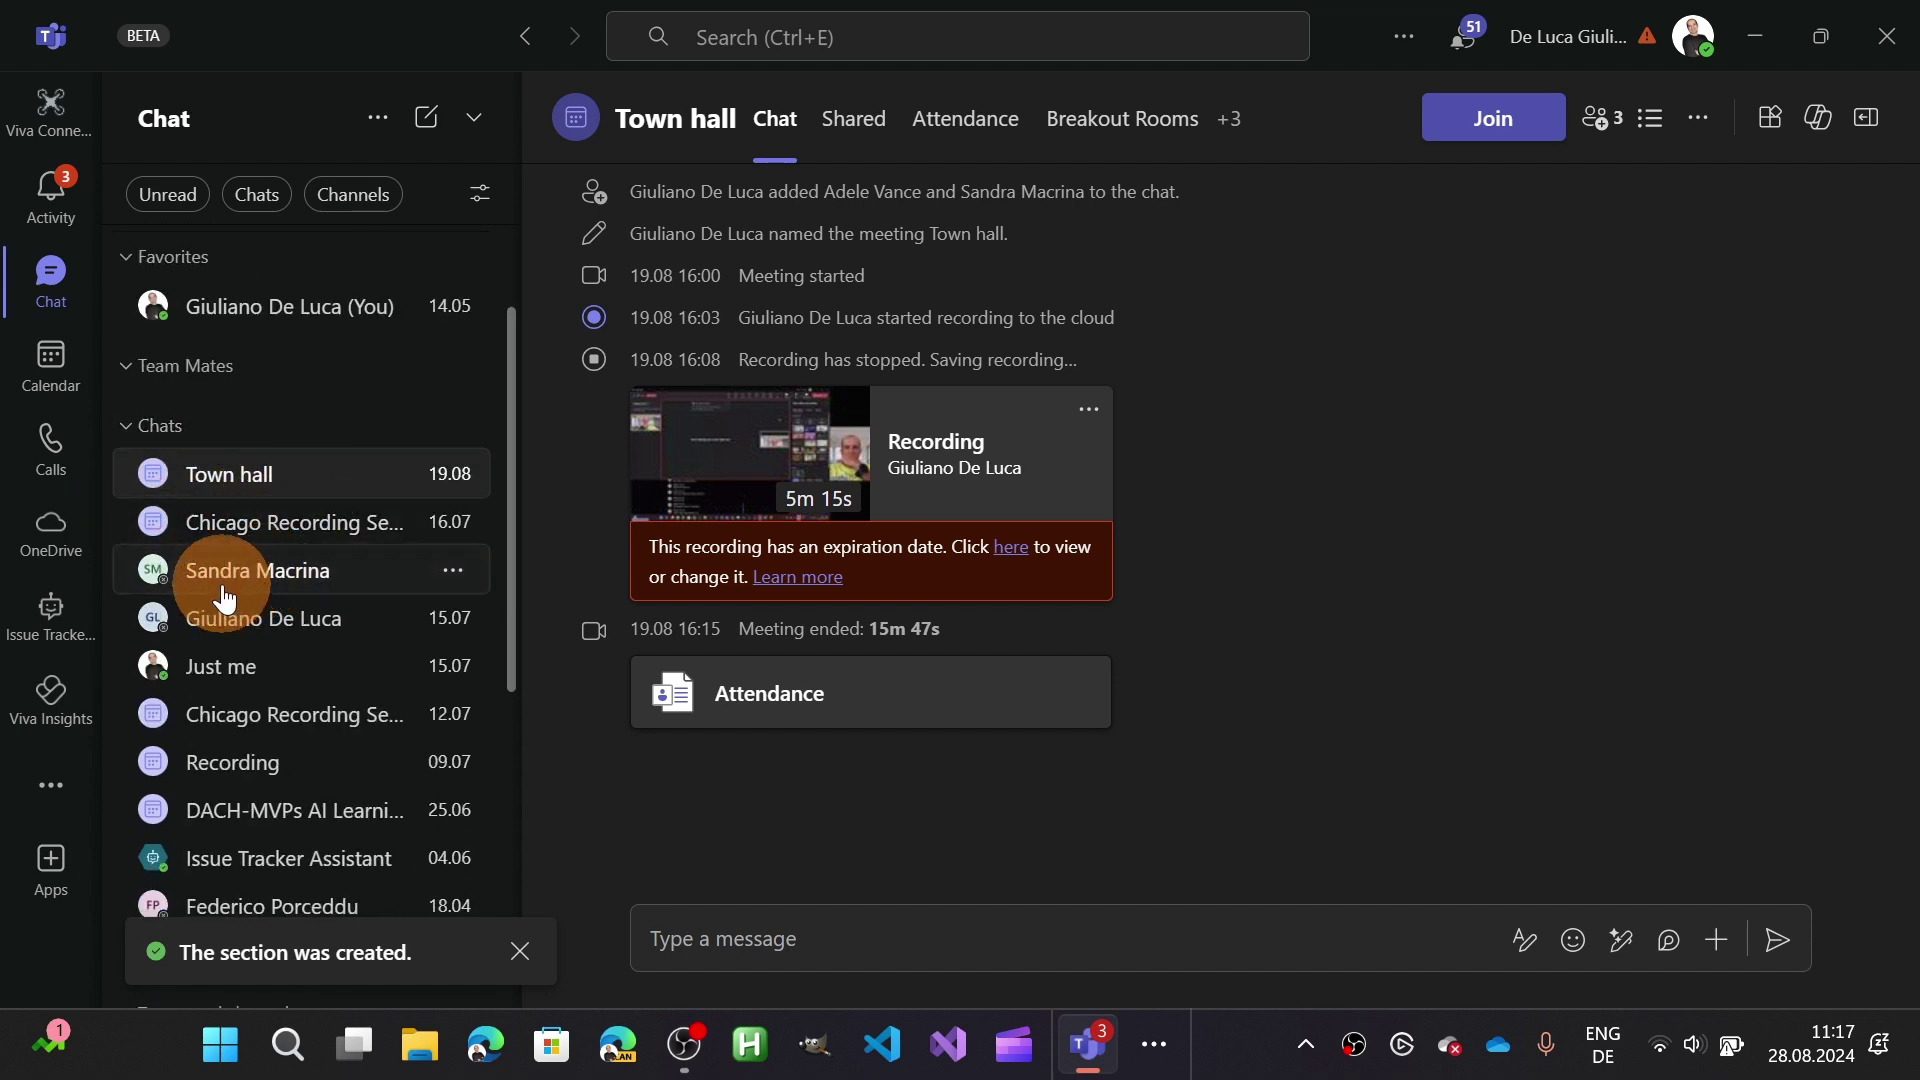
drag(223, 572, 264, 402)
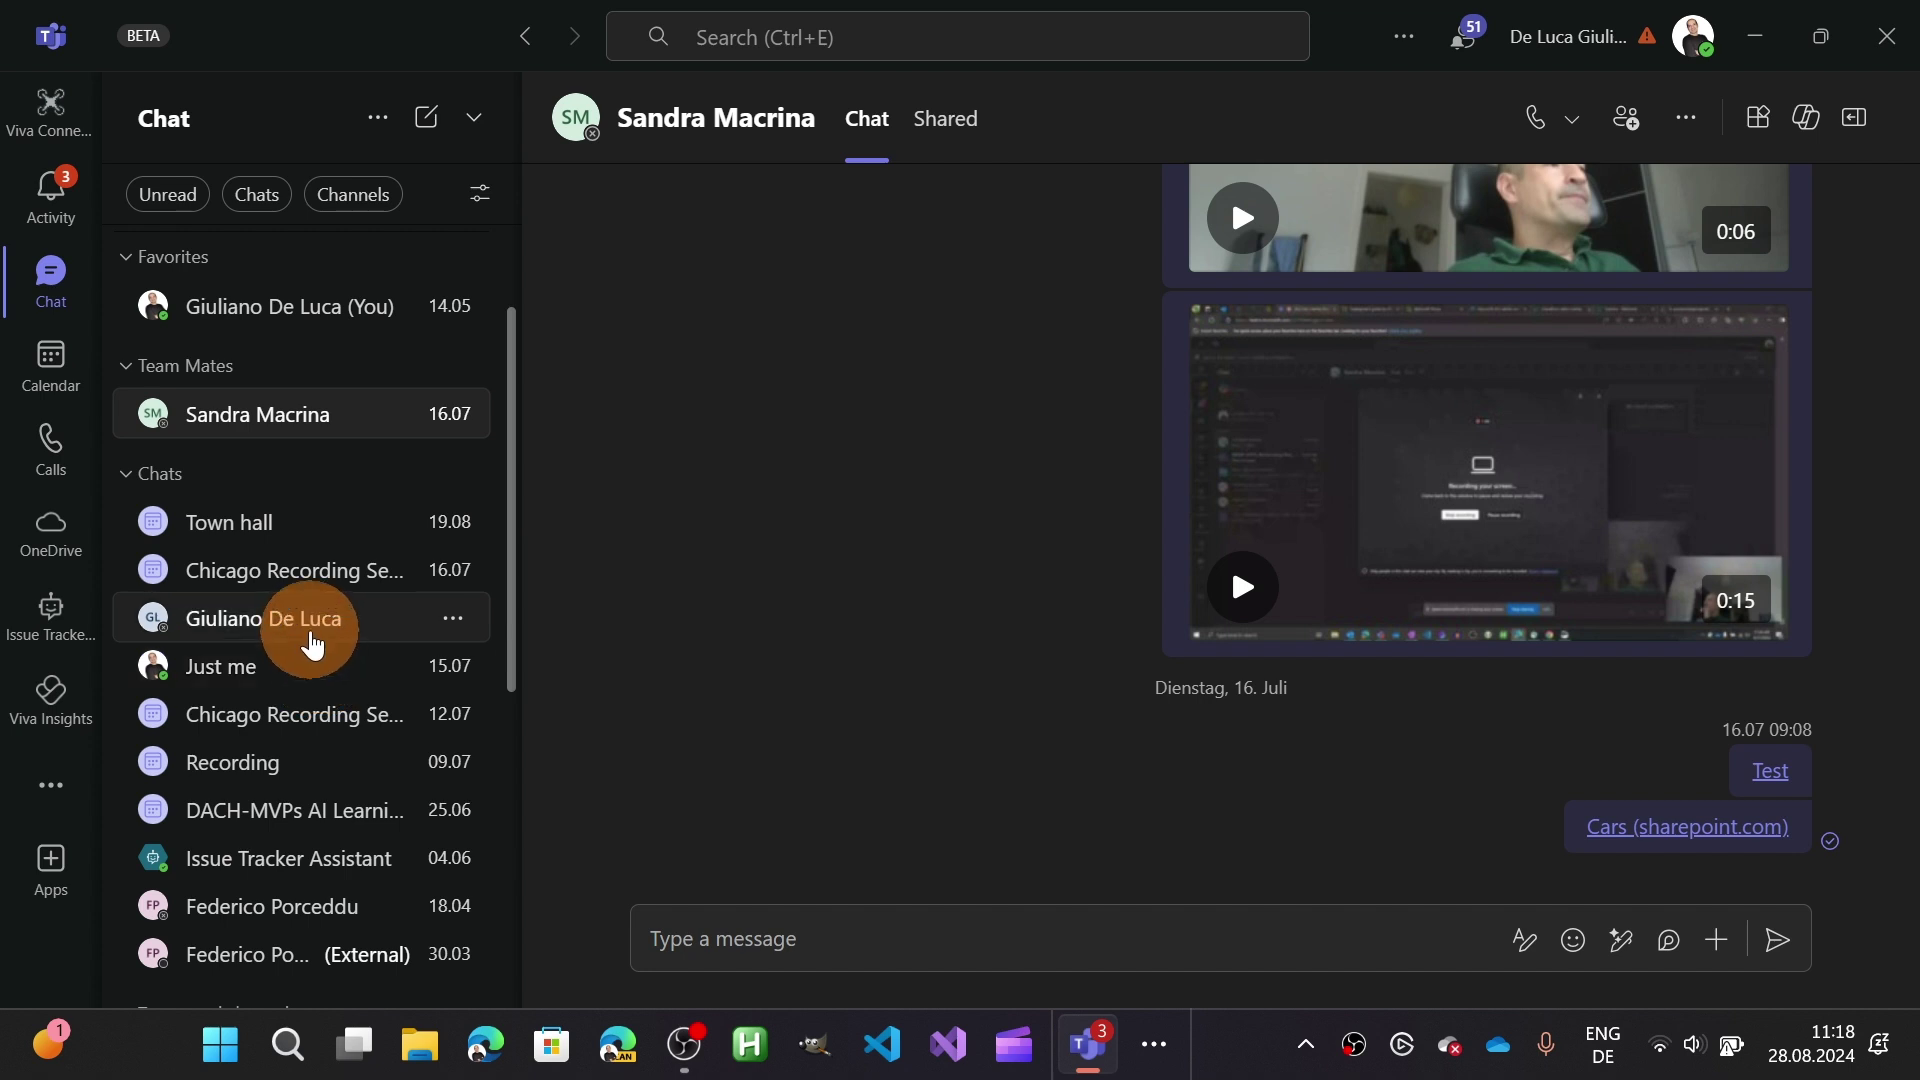
scroll(307, 656, down, 1)
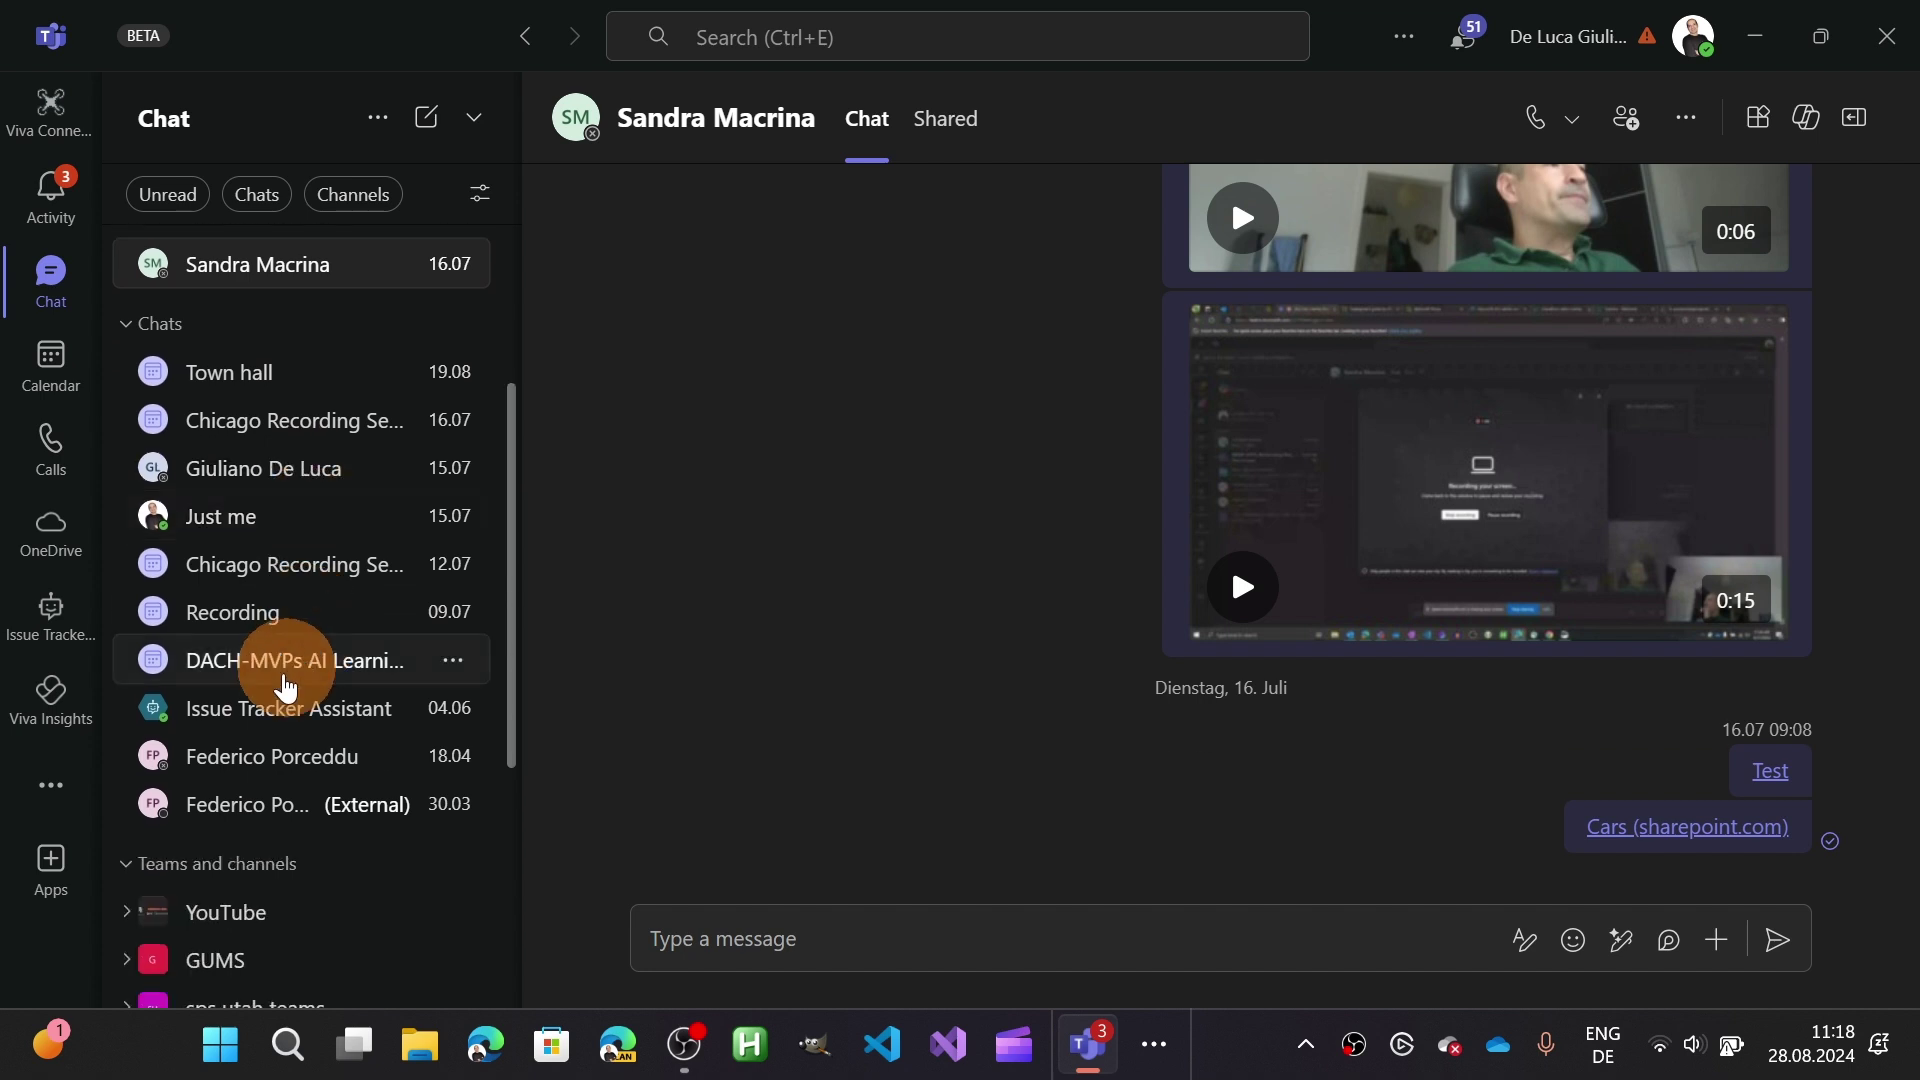
mouse_move(258, 750)
mouse_down()
mouse_move(364, 307)
mouse_move(330, 505)
mouse_up()
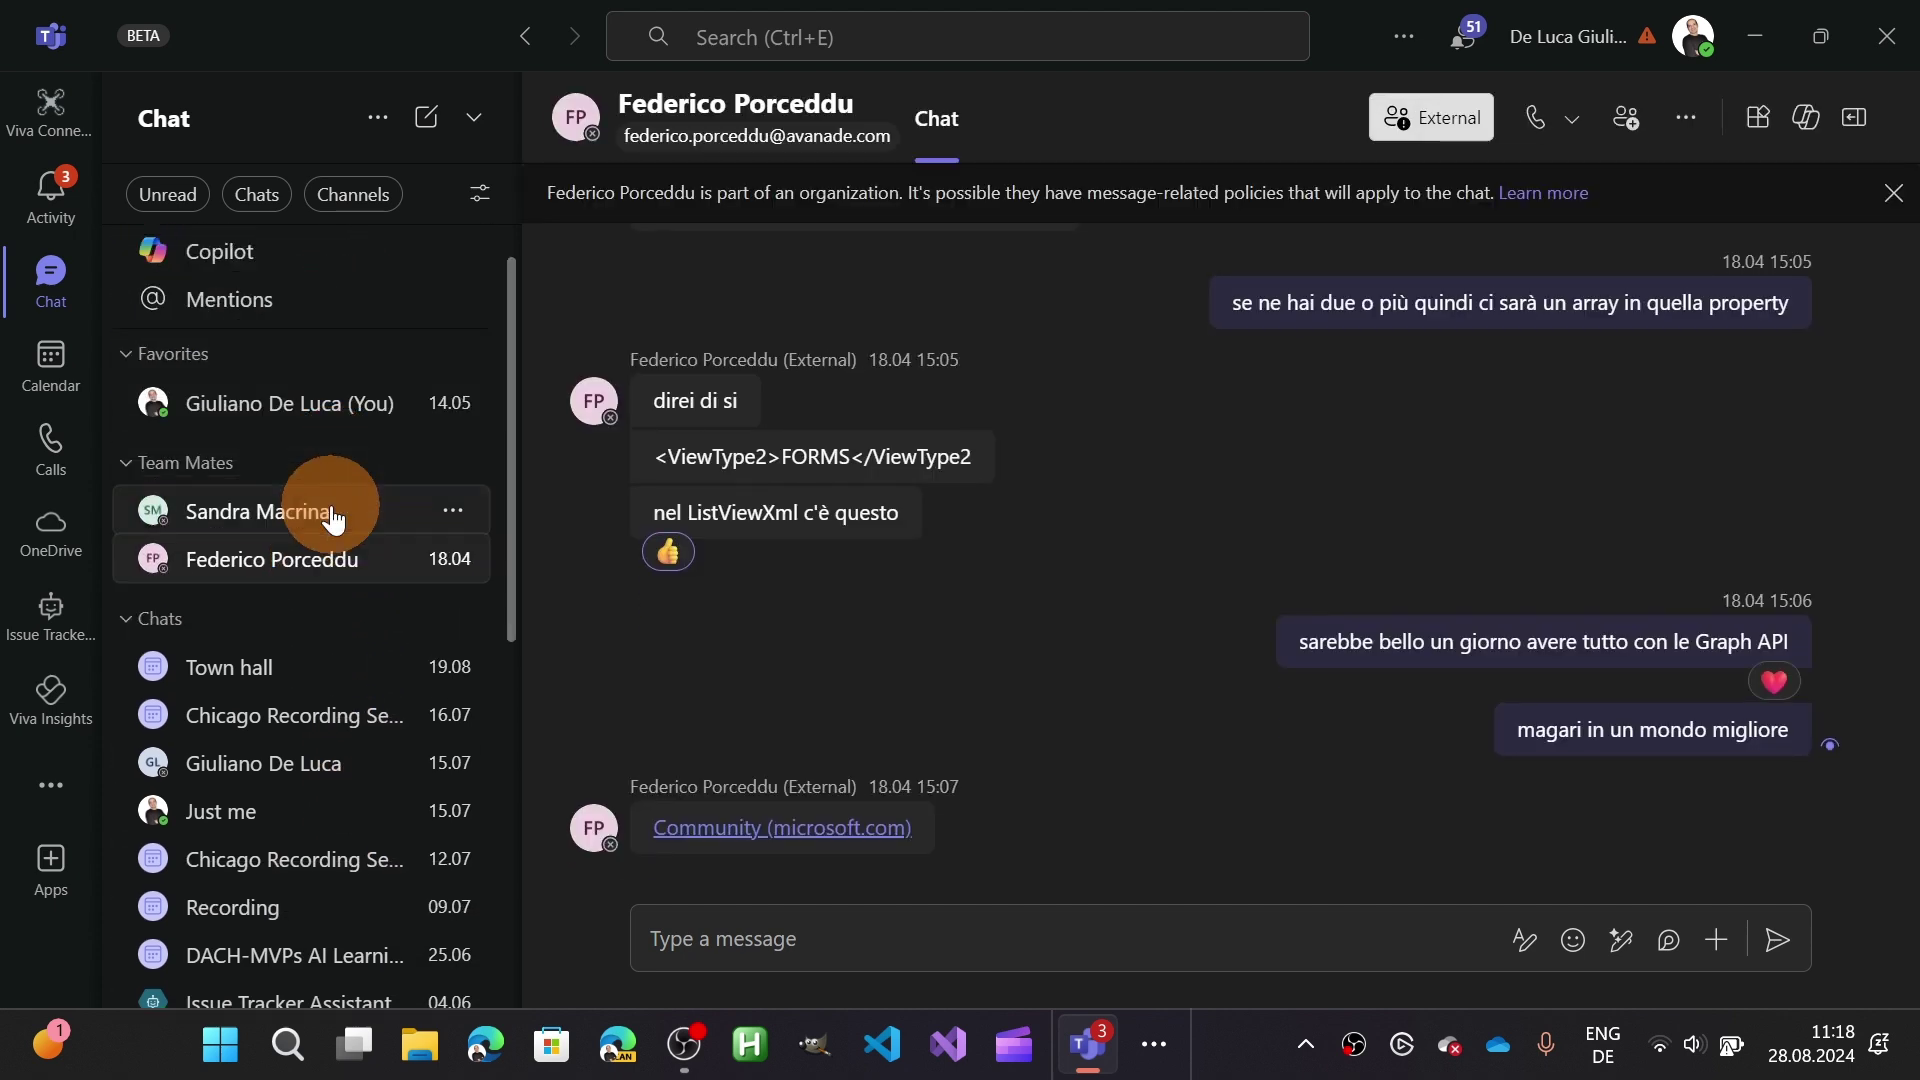
scroll(309, 543, down, 1)
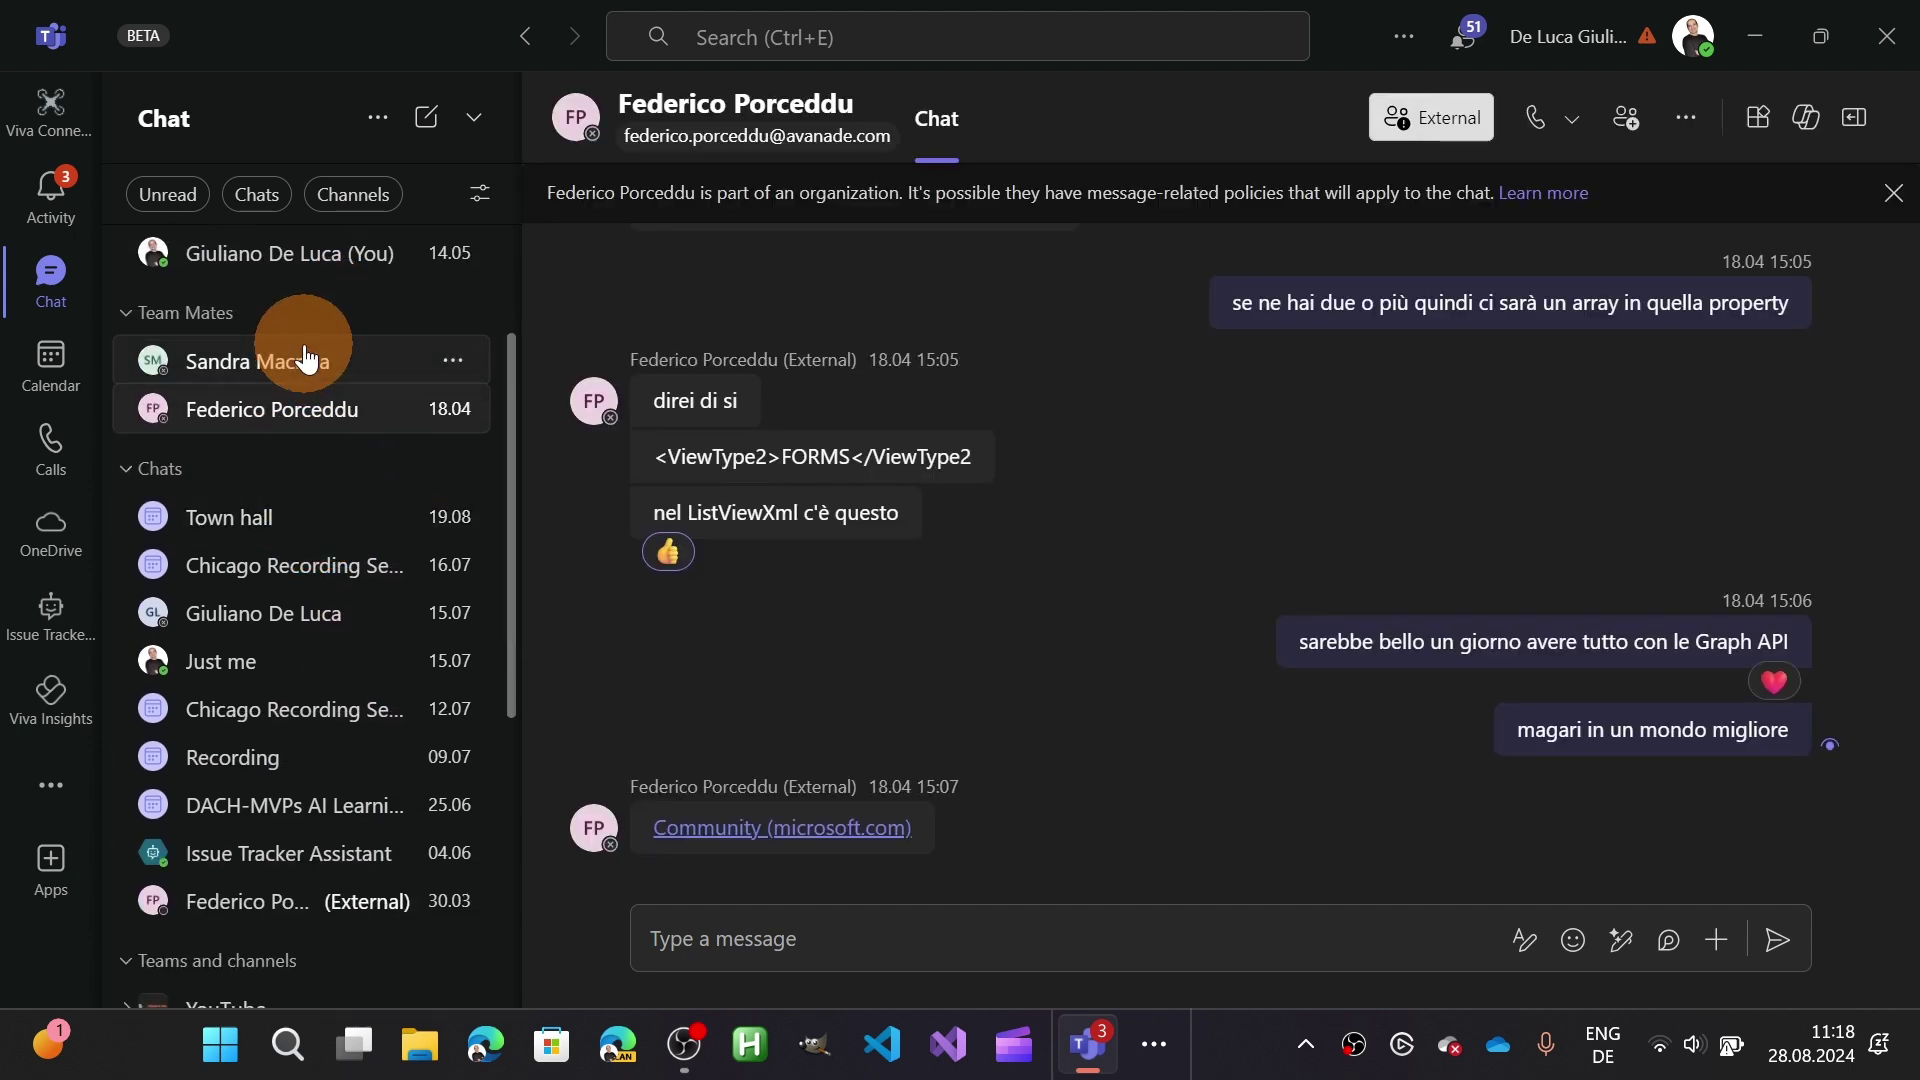
Collapse the Team Mates, Chats, Teams and channels, and Favorites section headers
click(126, 315)
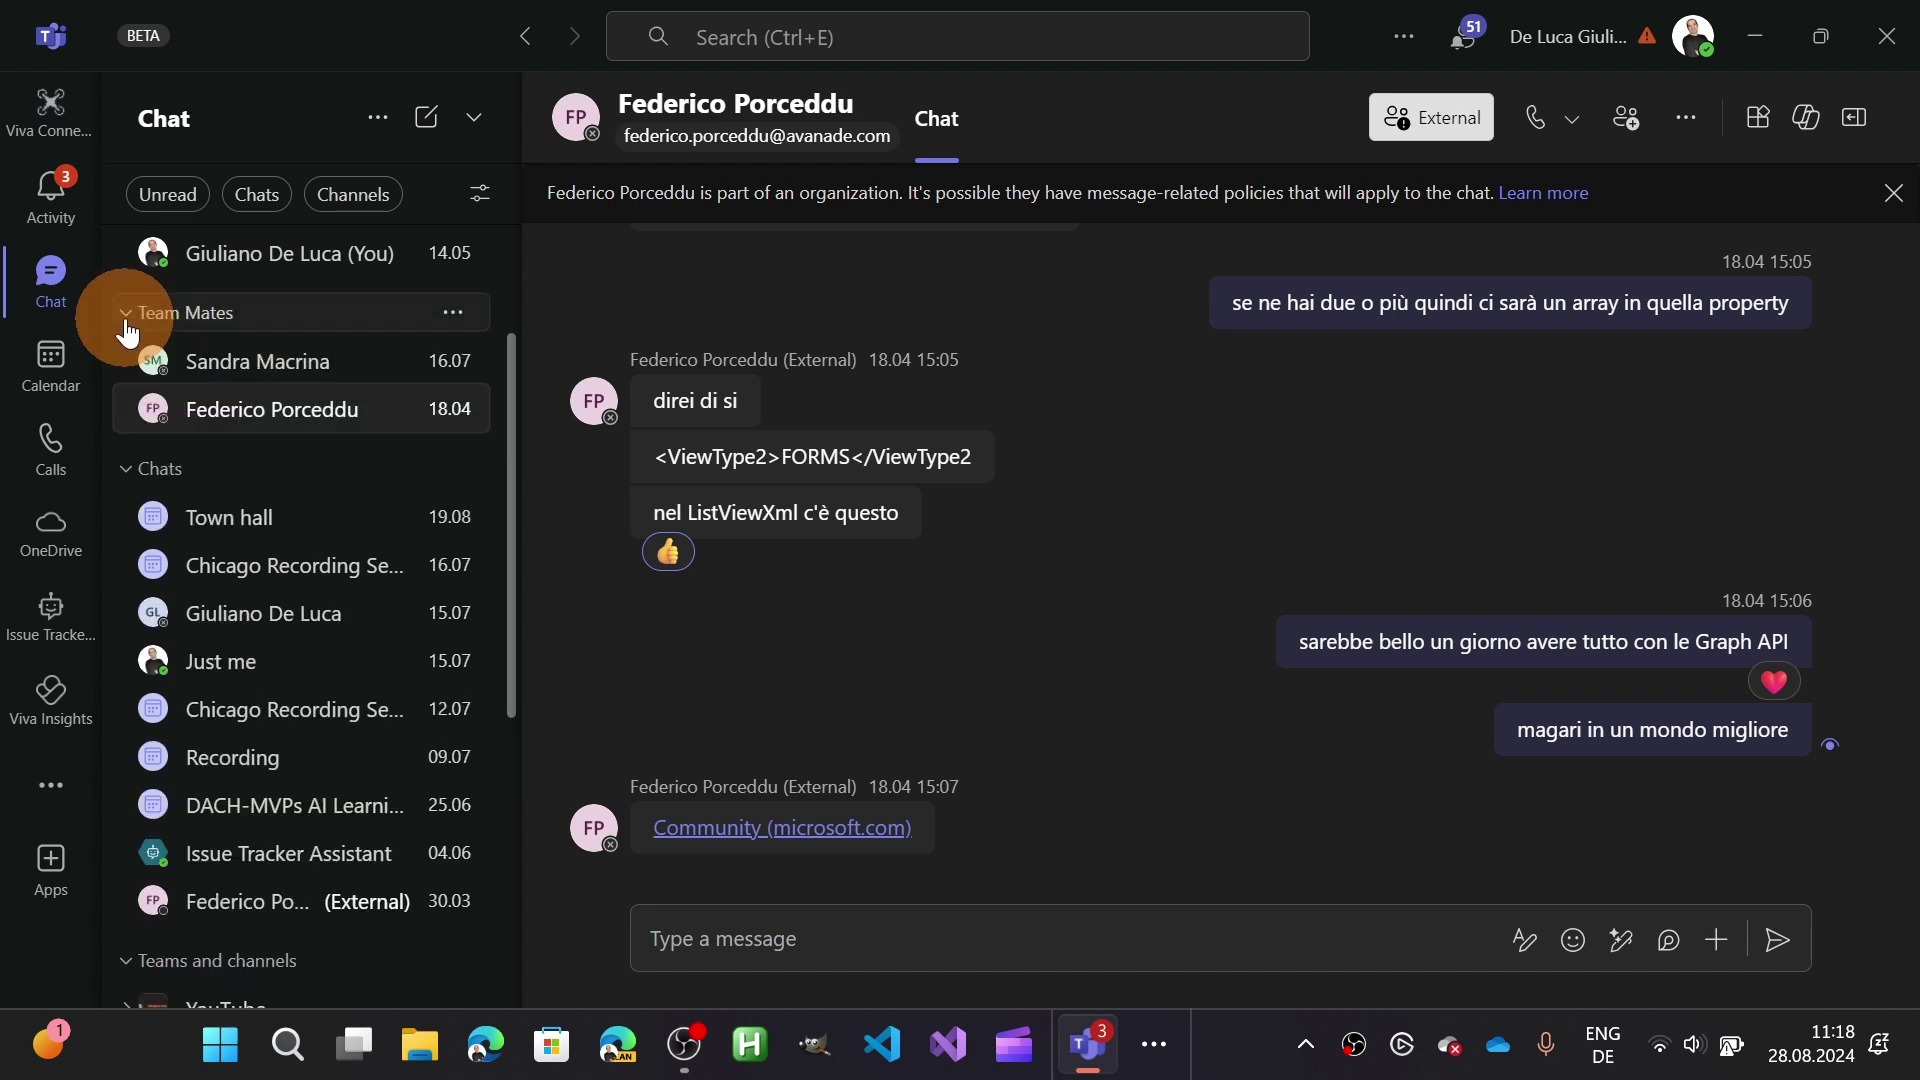
click(127, 315)
click(127, 361)
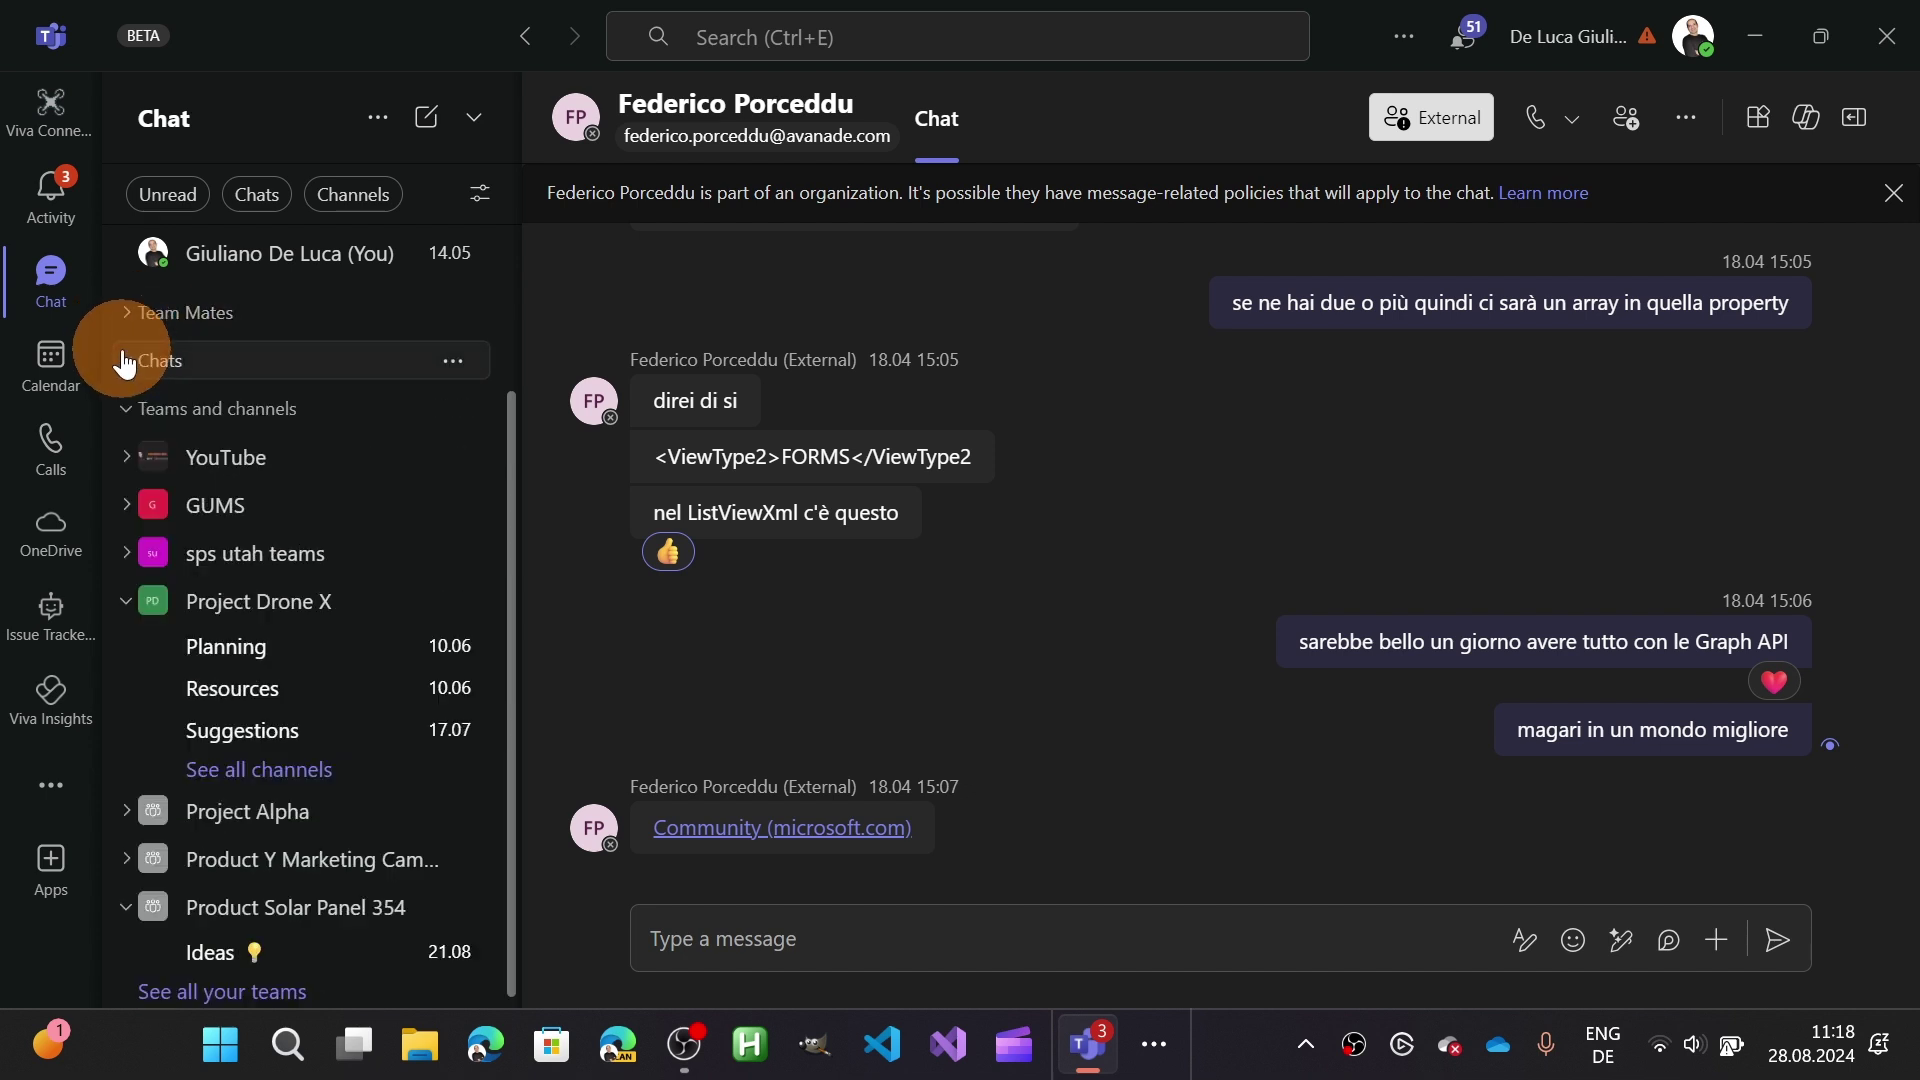
click(126, 408)
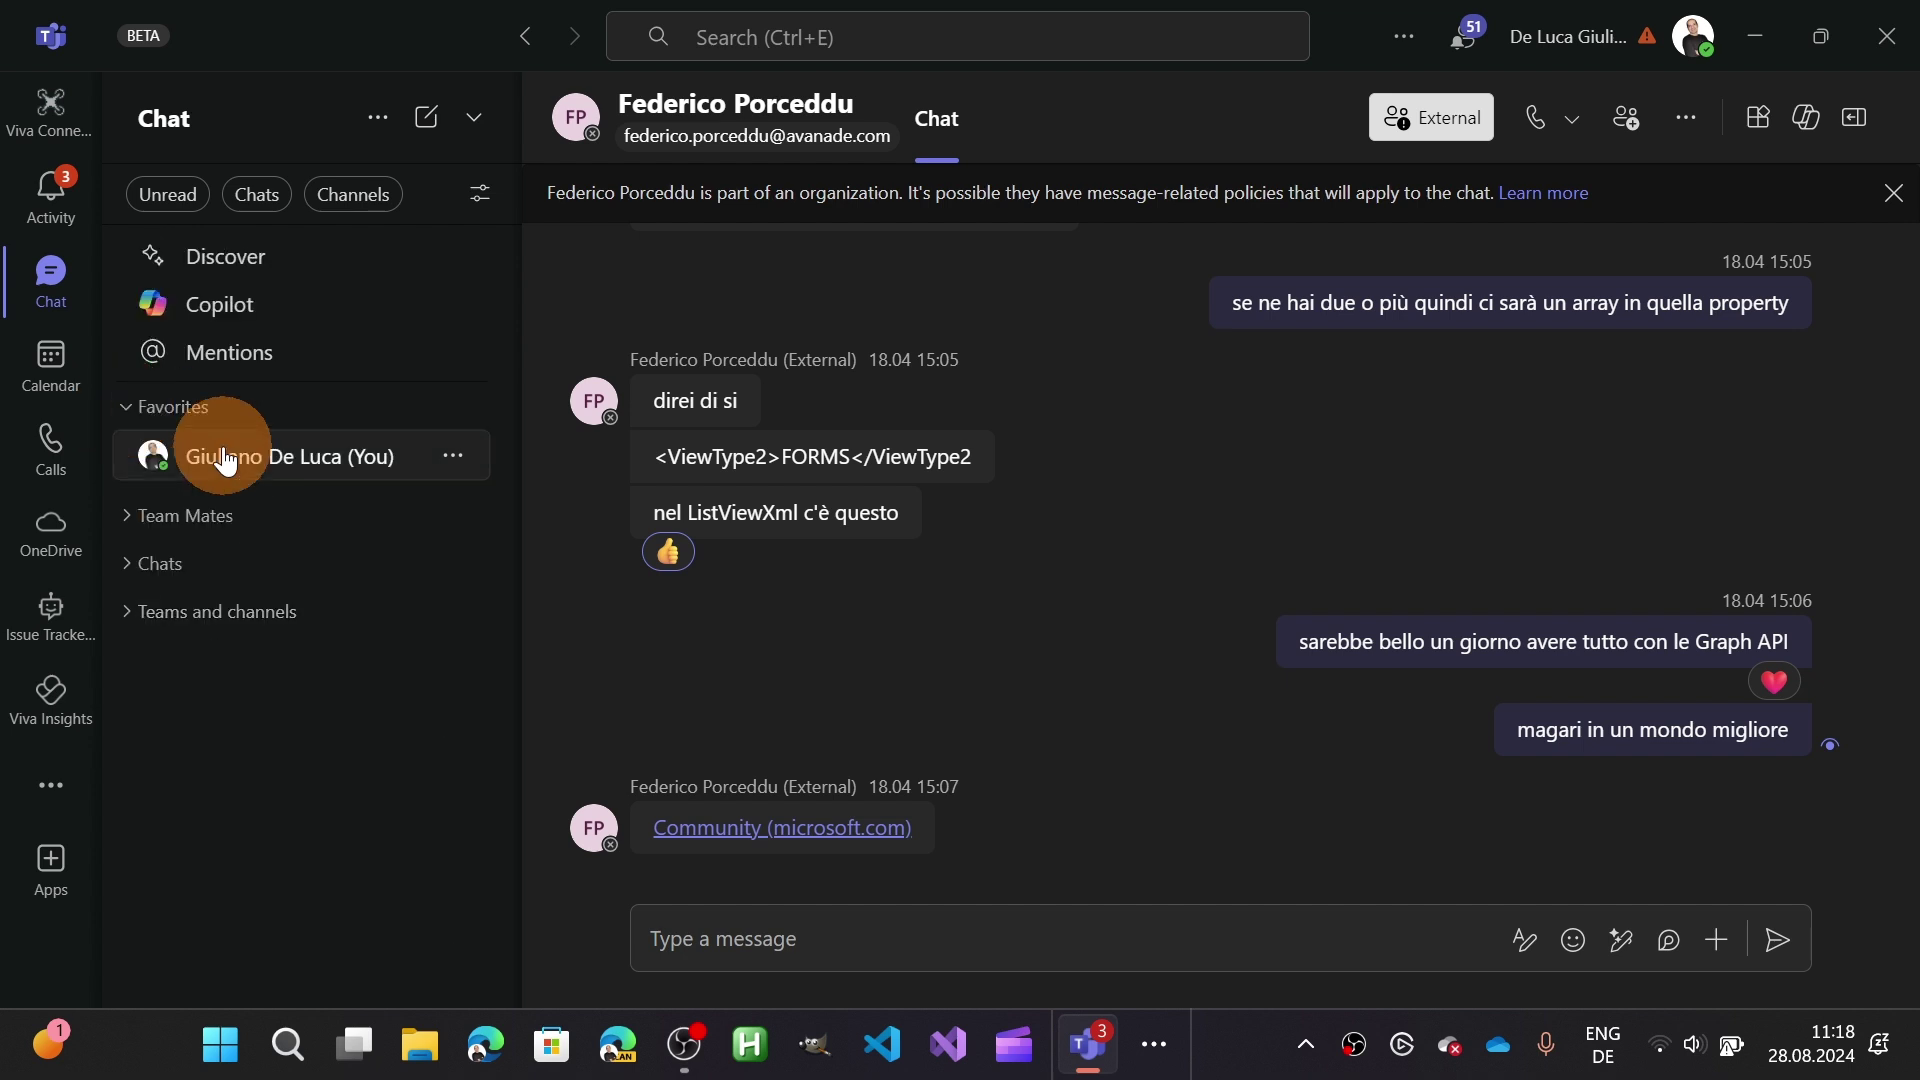
click(126, 405)
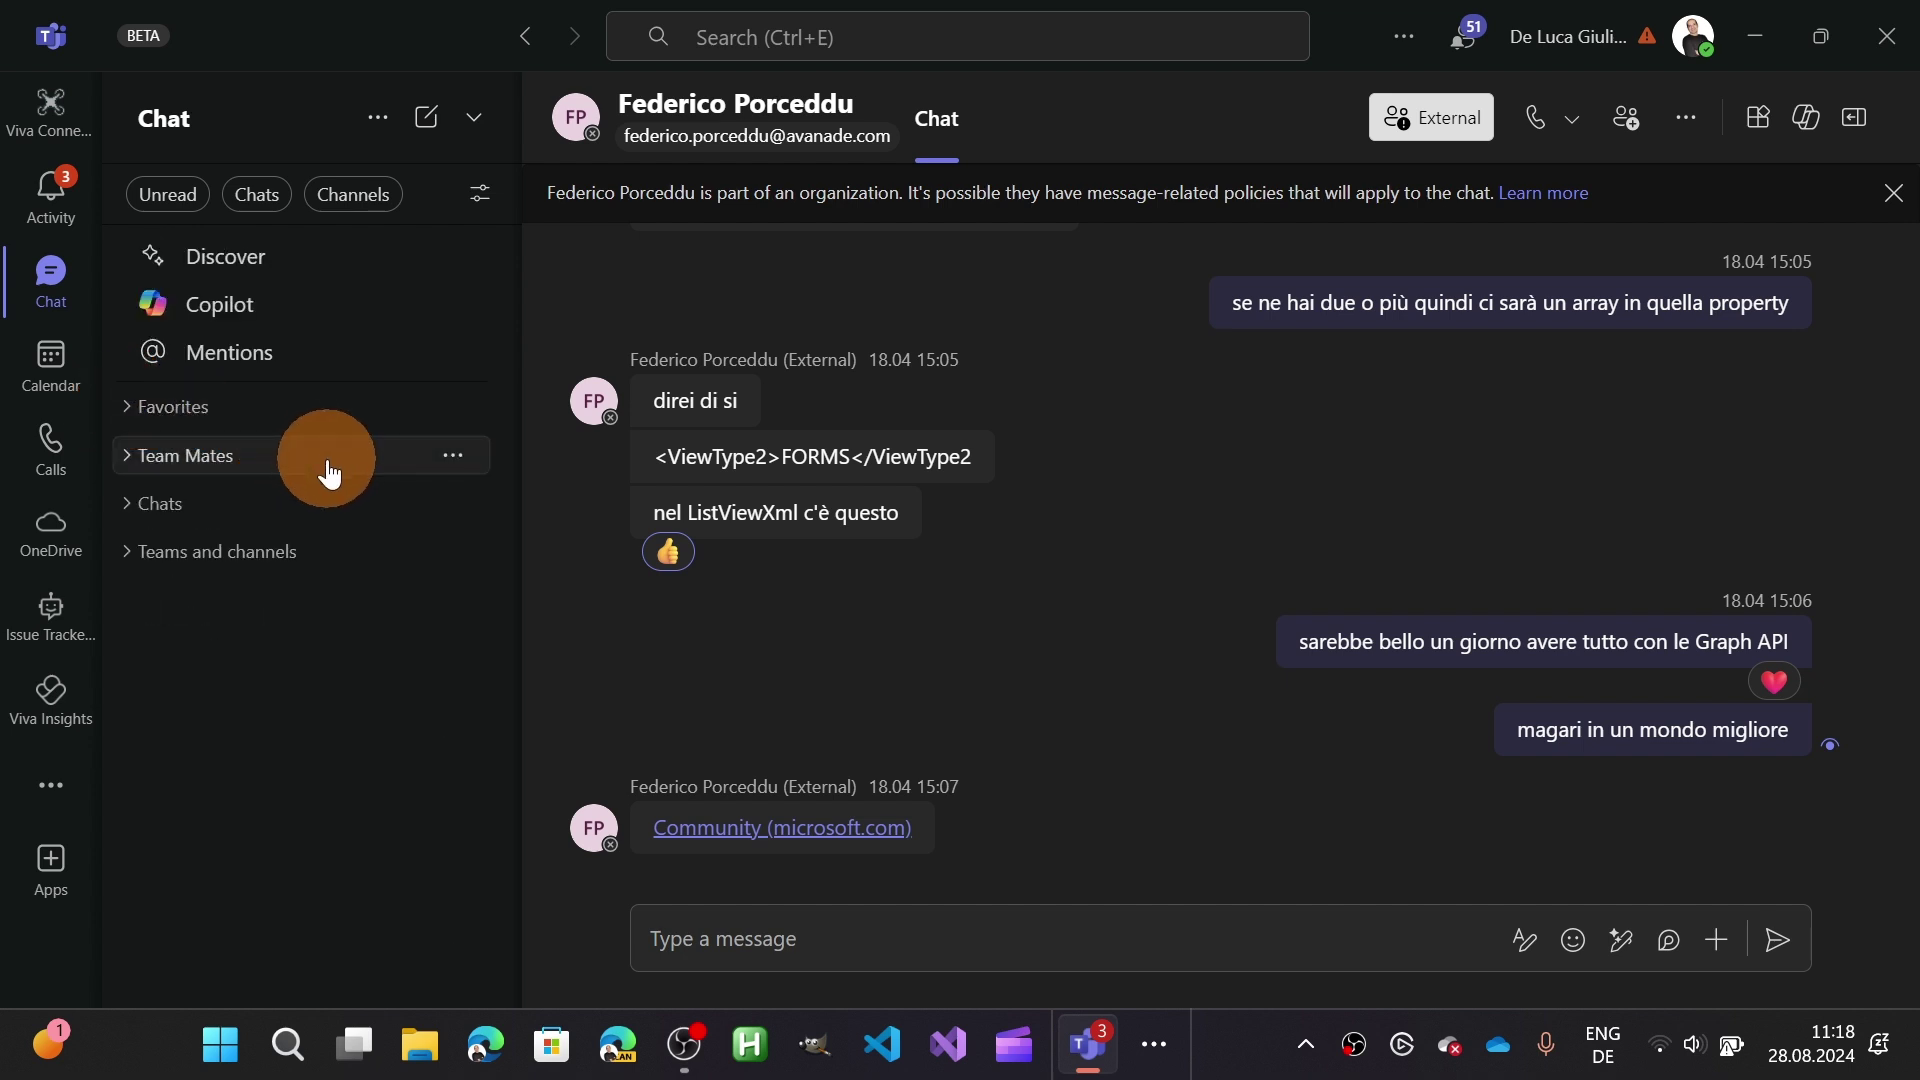